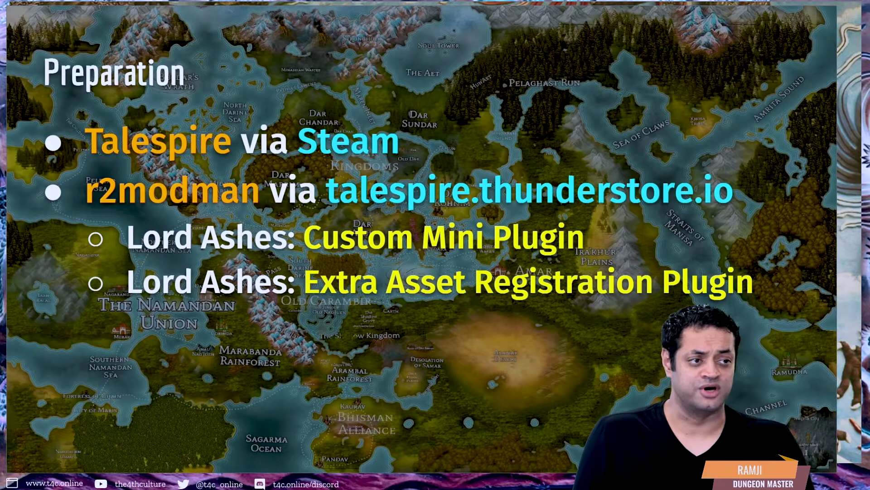
# Step: Switch to the browser and look through the TaleSpire mod list on Thunderstore, including r2modman and the mini mods
pyautogui.hotkey('alt', 'Tab')
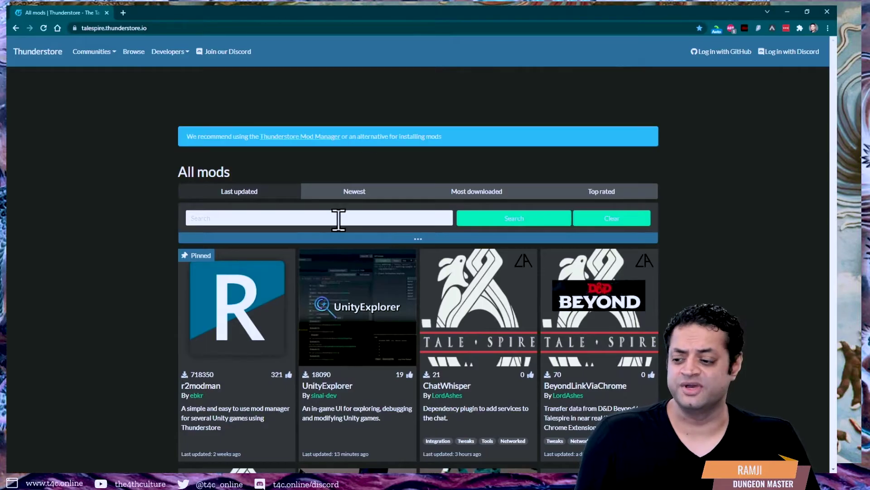
pyautogui.scroll(-3, 339, 220)
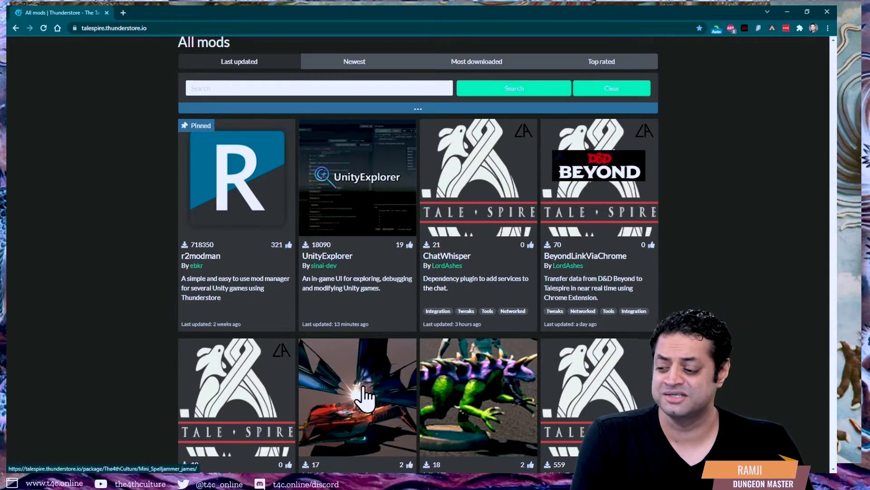
pyautogui.scroll(-1, 363, 397)
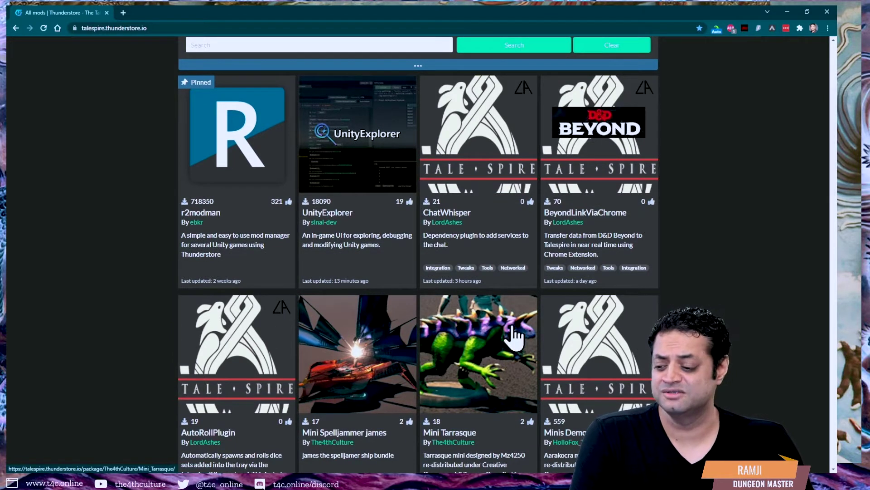
pyautogui.scroll(-1, 499, 349)
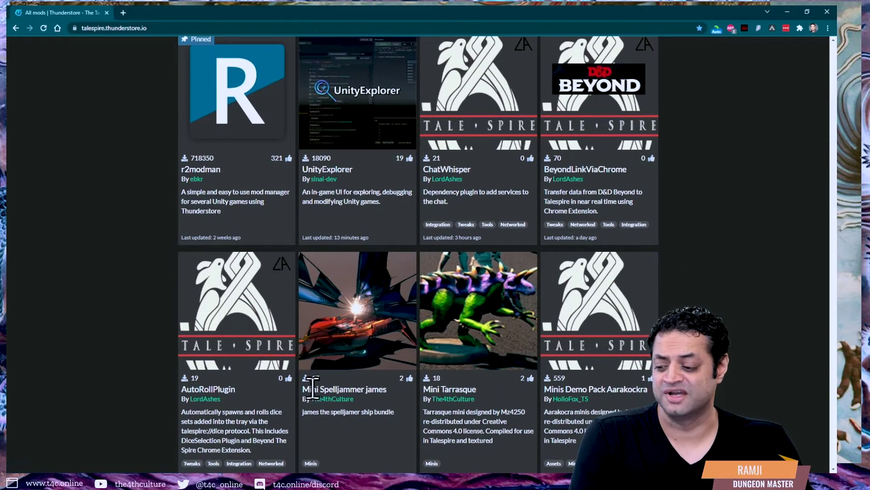
pyautogui.scroll(-1, 443, 410)
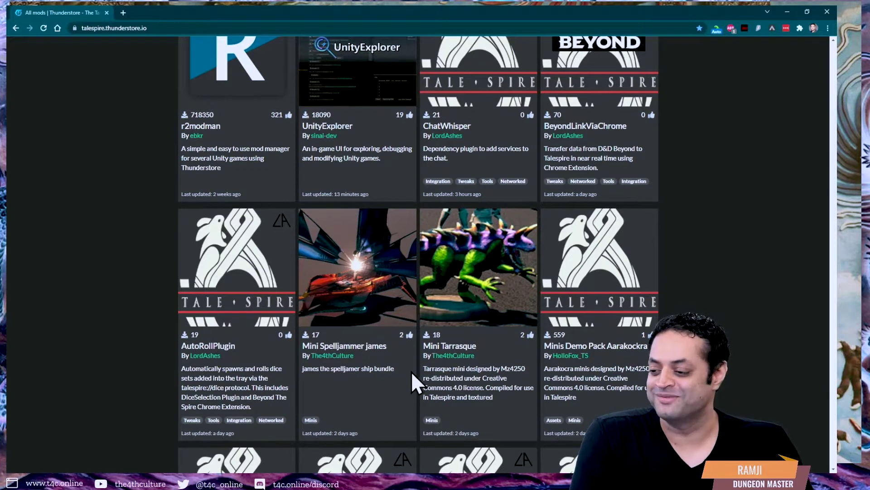
pyautogui.scroll(1, 390, 370)
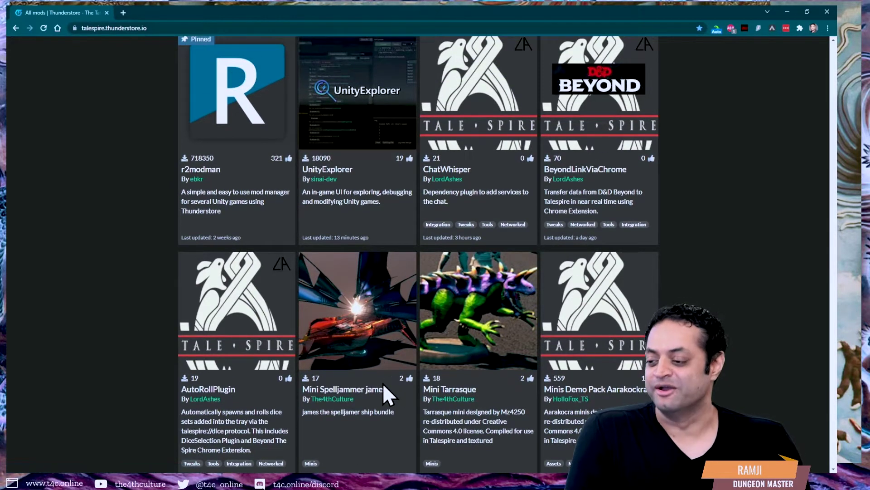
pyautogui.scroll(3, 382, 383)
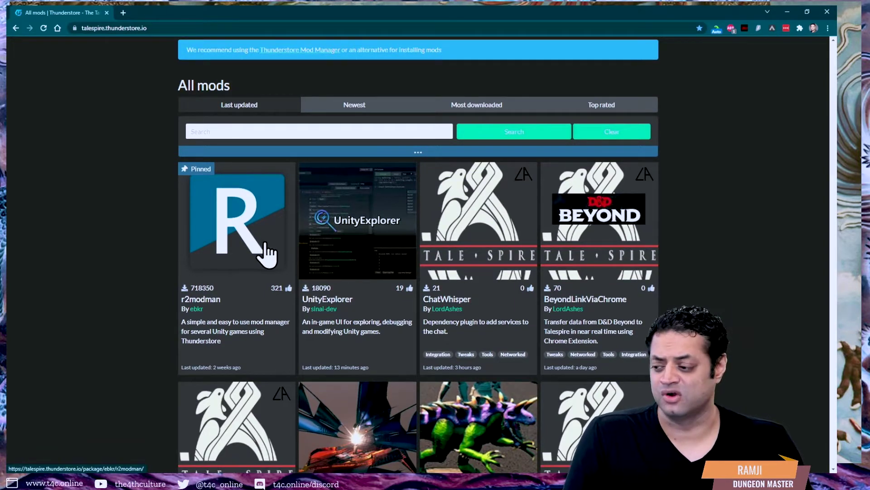
pyautogui.scroll(-3, 266, 251)
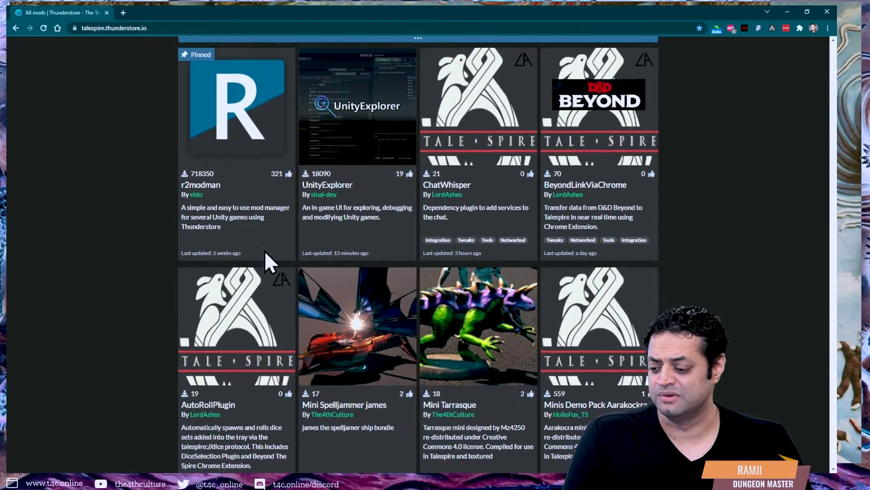
pyautogui.scroll(-4, 268, 254)
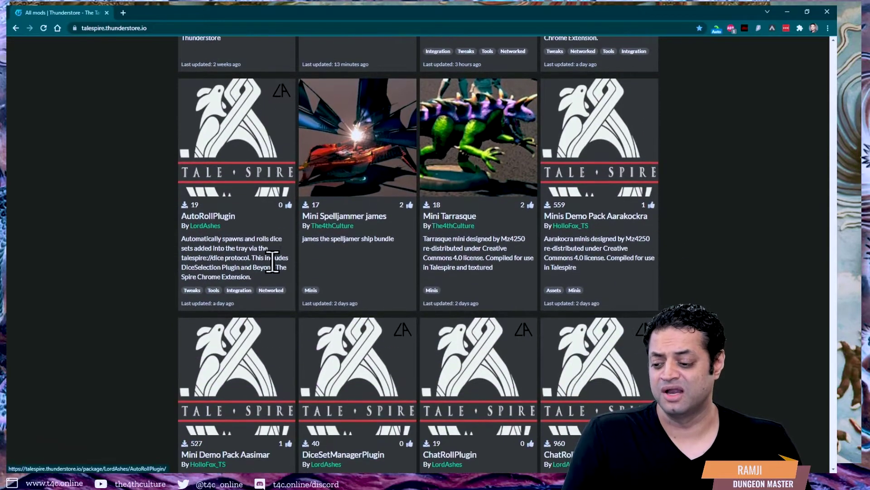
pyautogui.scroll(-2, 273, 263)
pyautogui.scroll(-4, 272, 268)
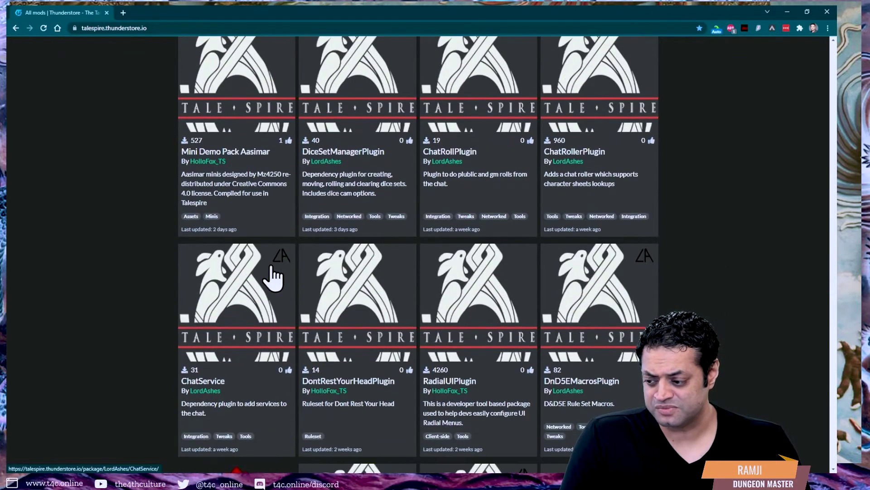
pyautogui.scroll(8, 272, 274)
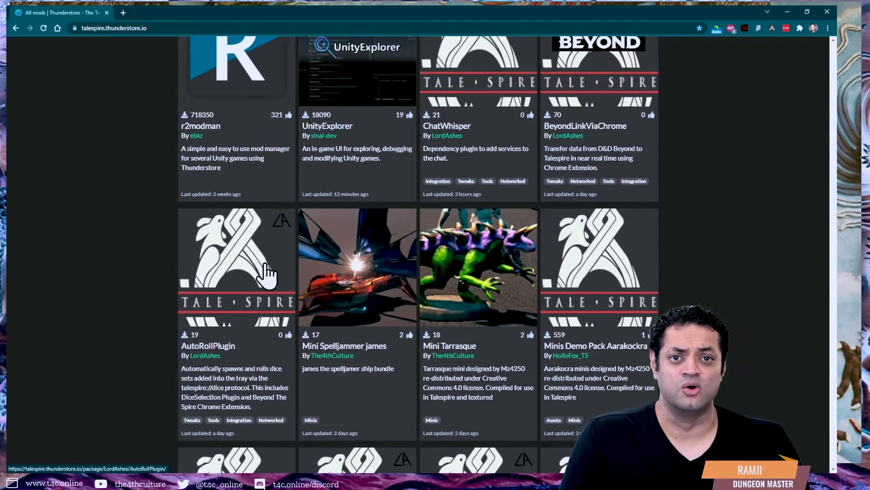
pyautogui.scroll(3, 266, 272)
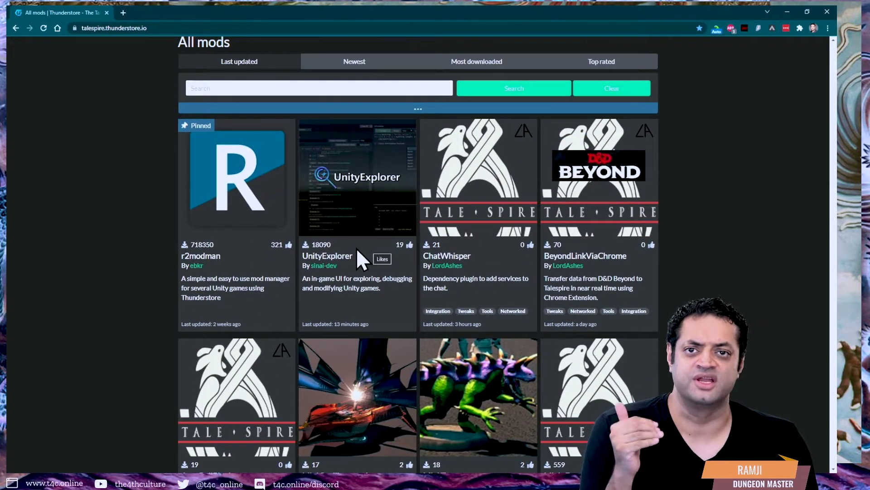
# Step: View the r2modman package page on Thunderstore, and close the browser
pyautogui.click(229, 188)
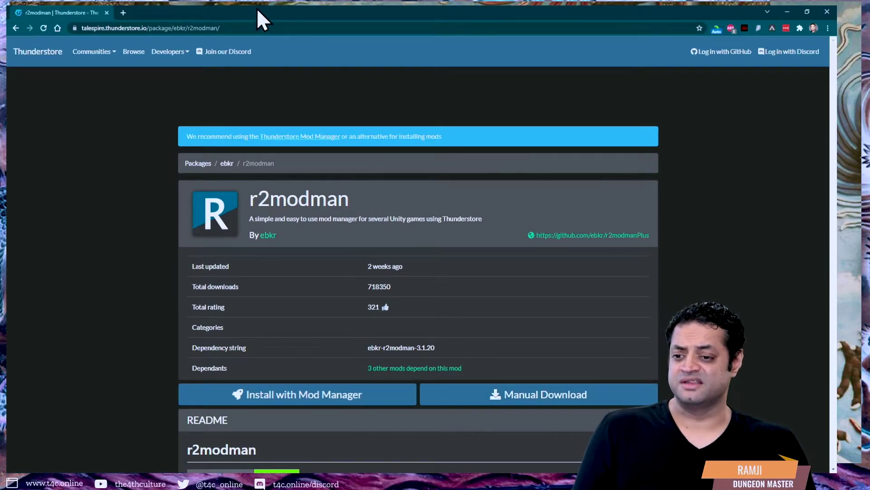
pyautogui.click(821, 8)
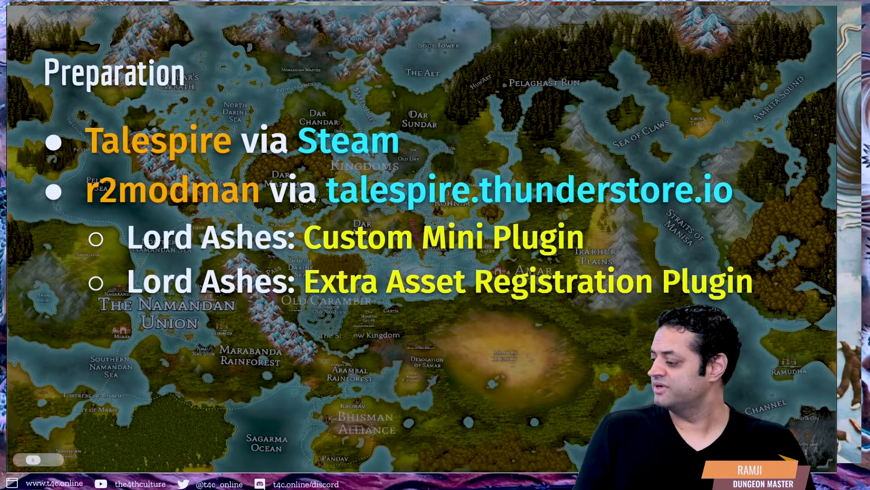
# Step: Switch to r2modman, reposition its window, and view the server list and the game list in the game selection
pyautogui.hotkey('alt', 'Tab')
pyautogui.moveTo(213, 46); pyautogui.dragTo(241, 16)
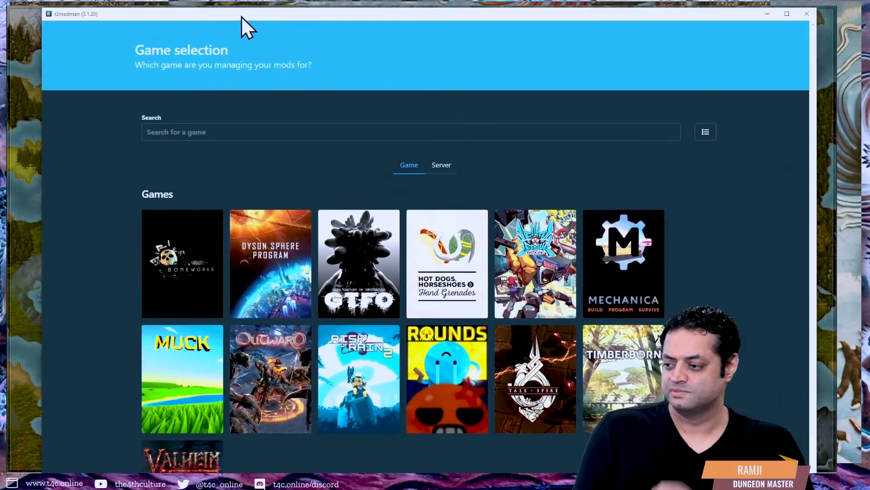
pyautogui.click(437, 171)
pyautogui.click(406, 171)
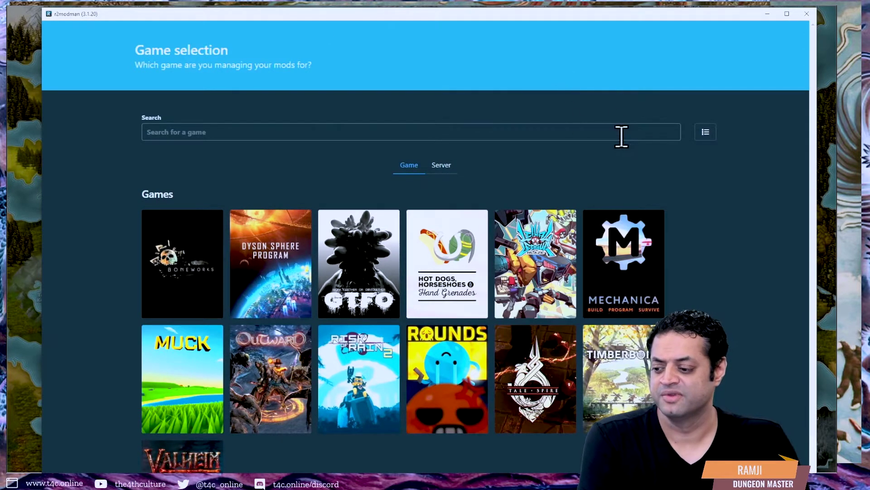
# Step: Mark TaleSpire and Timberborn as favourites in the game selection
pyautogui.scroll(-2, 622, 204)
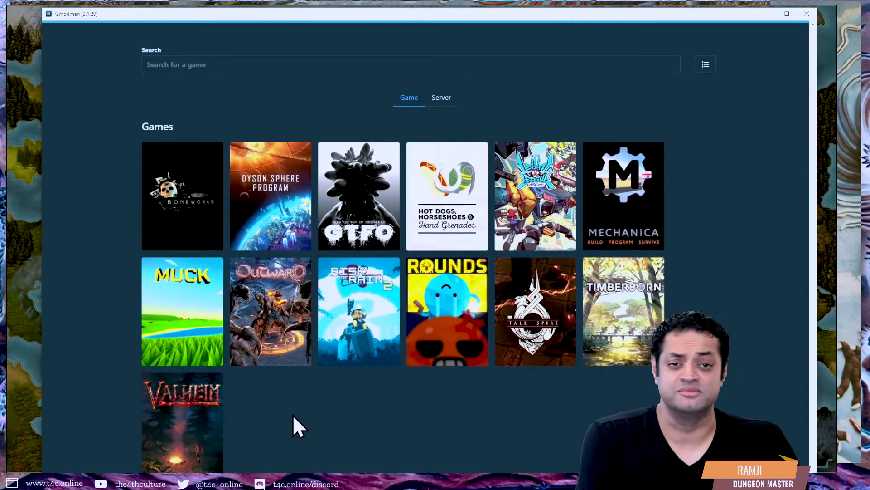
pyautogui.moveTo(197, 459)
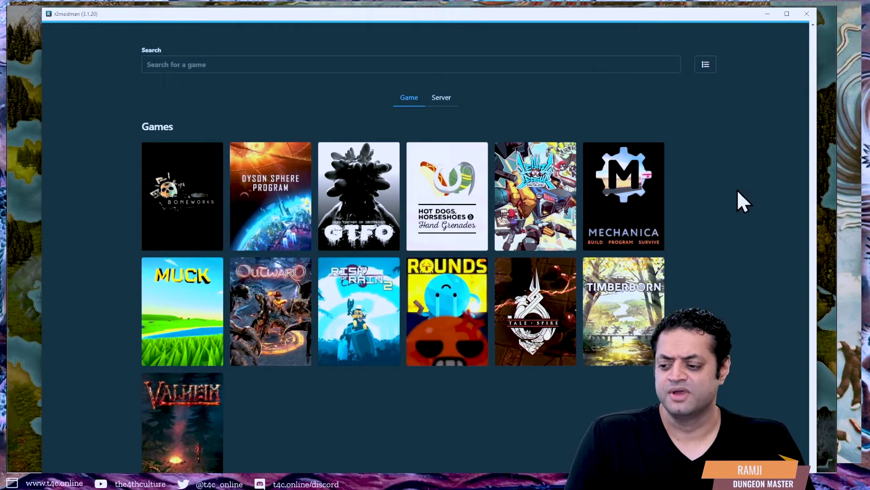
pyautogui.moveTo(550, 296)
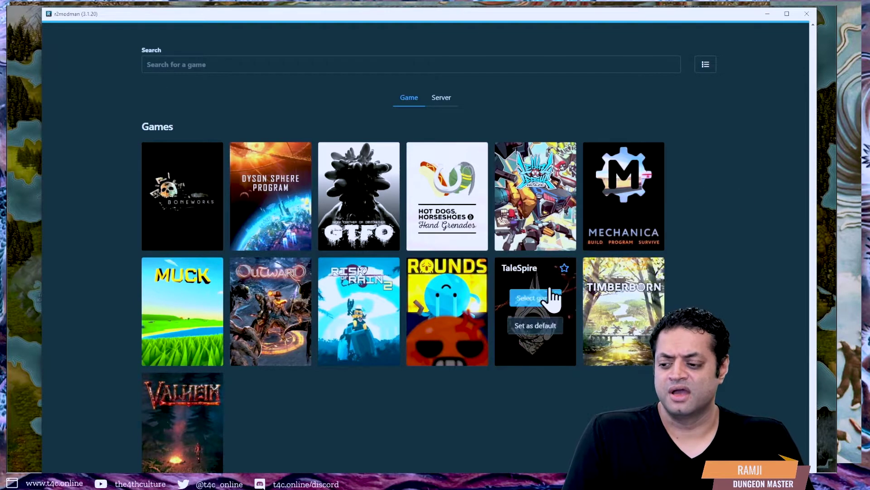
pyautogui.click(564, 268)
pyautogui.click(653, 268)
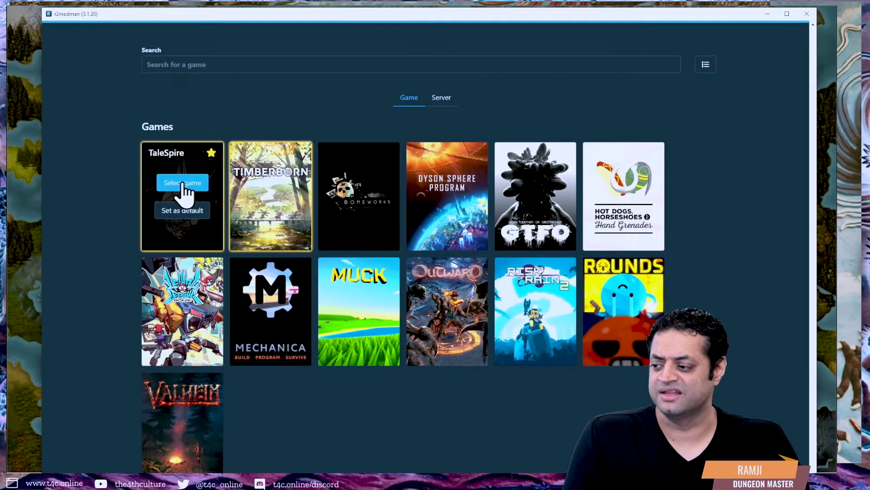
# Step: Select TaleSpire as the game to manage and open its Demo_for_stream profile
pyautogui.click(177, 182)
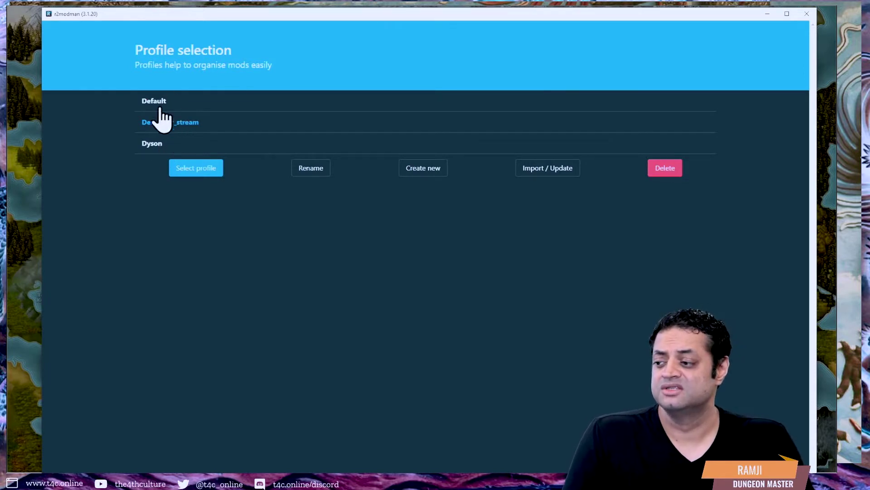
pyautogui.click(207, 176)
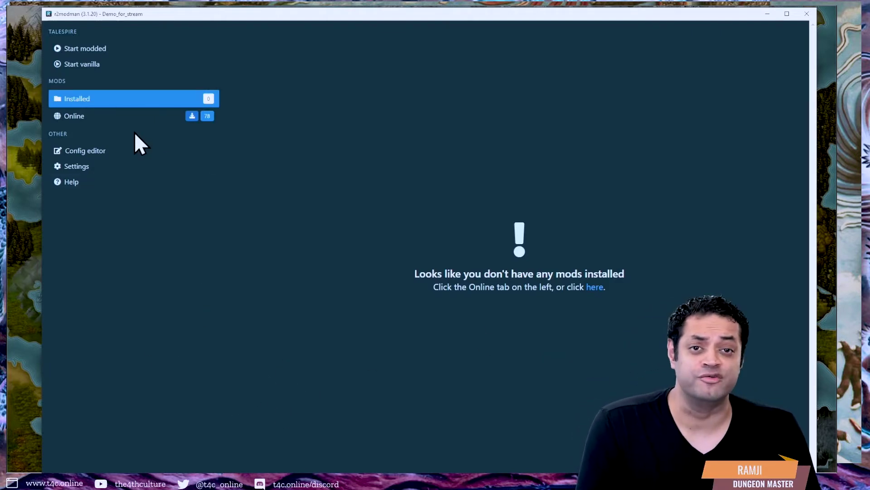
# Step: Look over the profile's installed mods, the online mod list and the configuration file editor
pyautogui.click(119, 118)
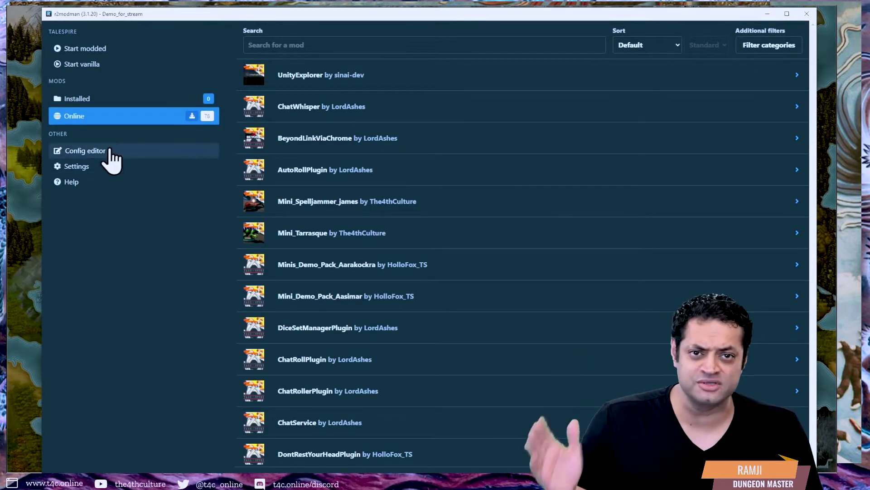
pyautogui.click(95, 99)
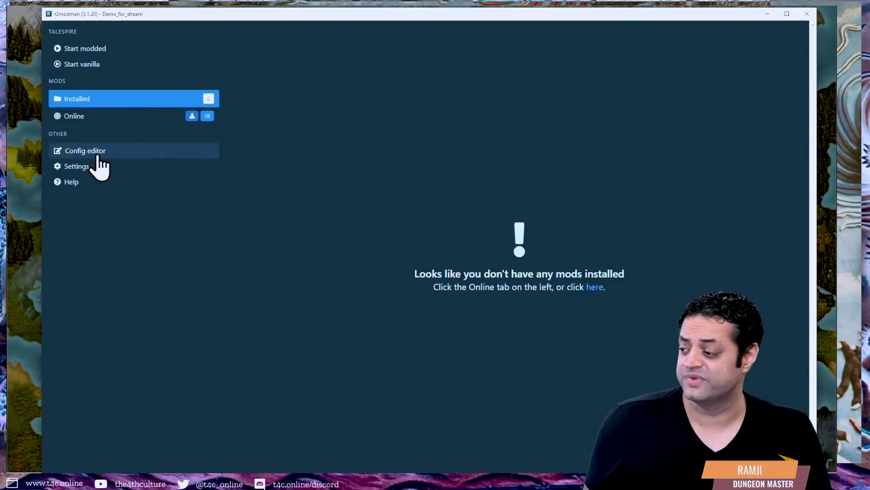
pyautogui.click(87, 117)
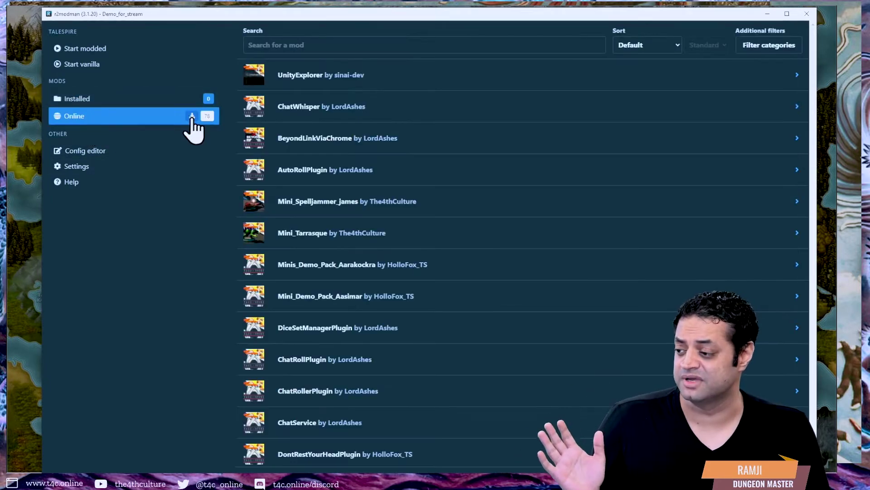
pyautogui.click(103, 153)
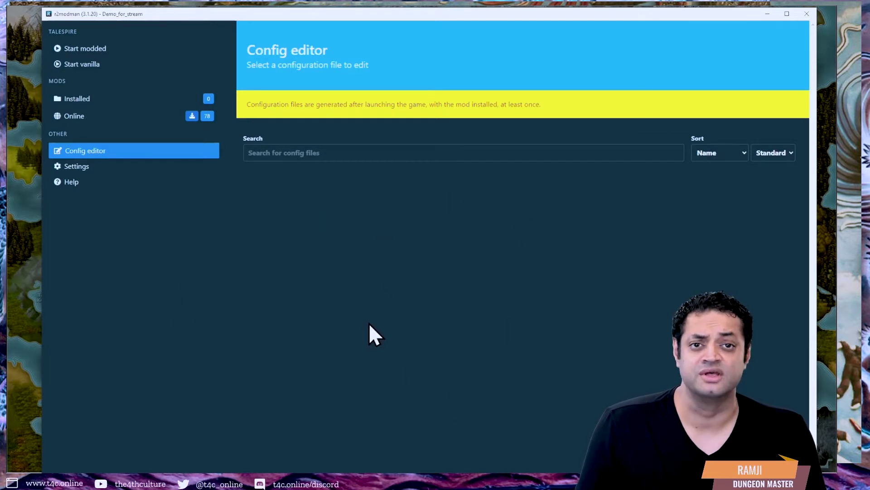
# Step: Check the TaleSpire executable's folder path through the Change TaleSpire directory setting, and leave the directory setting as it is
pyautogui.click(102, 169)
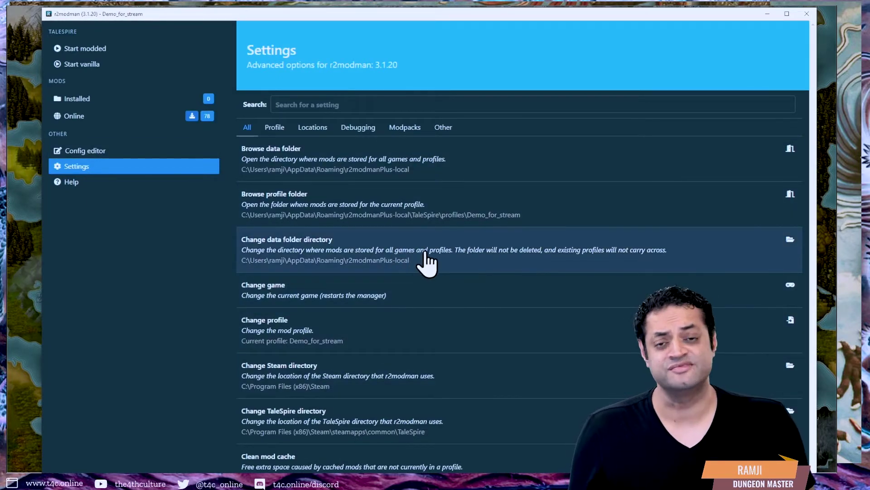
pyautogui.scroll(-2, 521, 317)
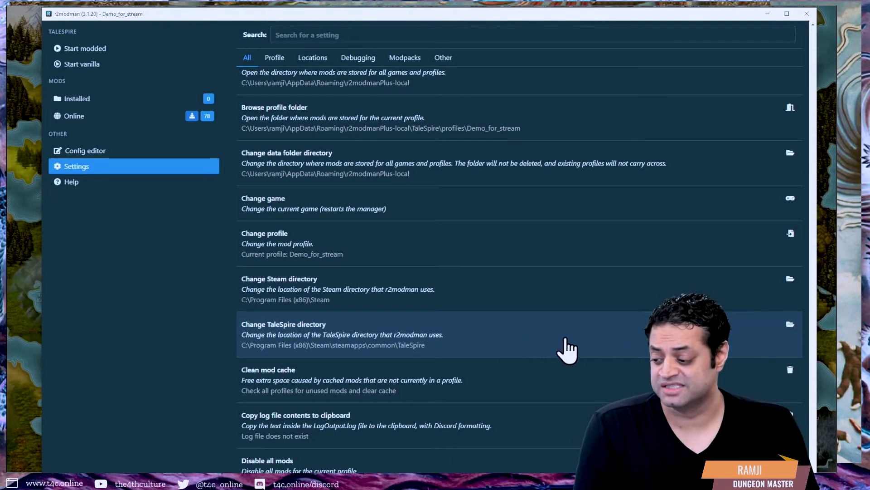
pyautogui.click(522, 354)
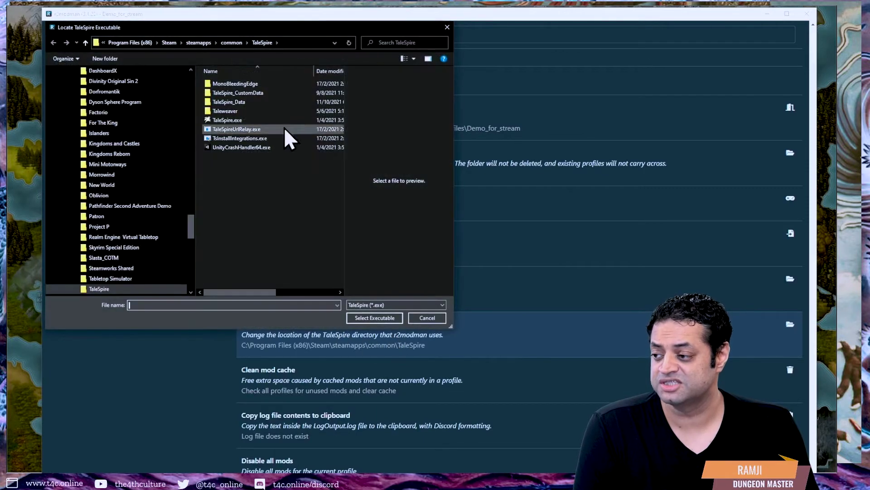
pyautogui.click(293, 46)
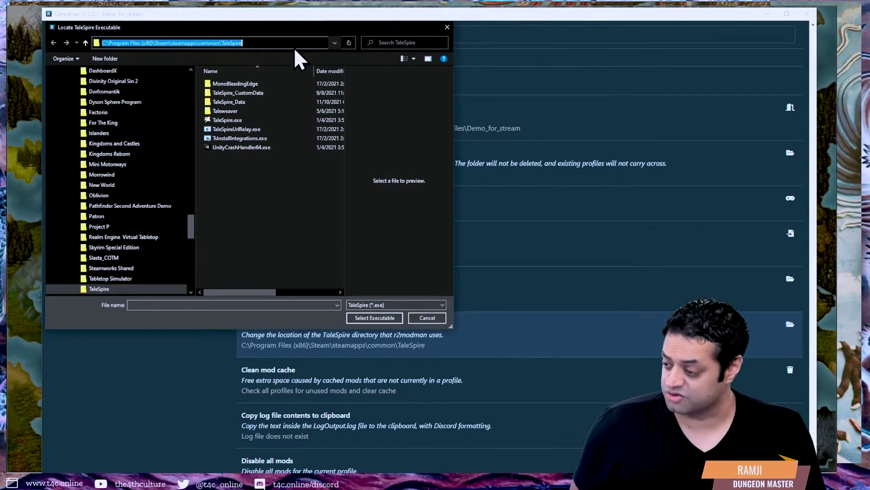
pyautogui.click(426, 316)
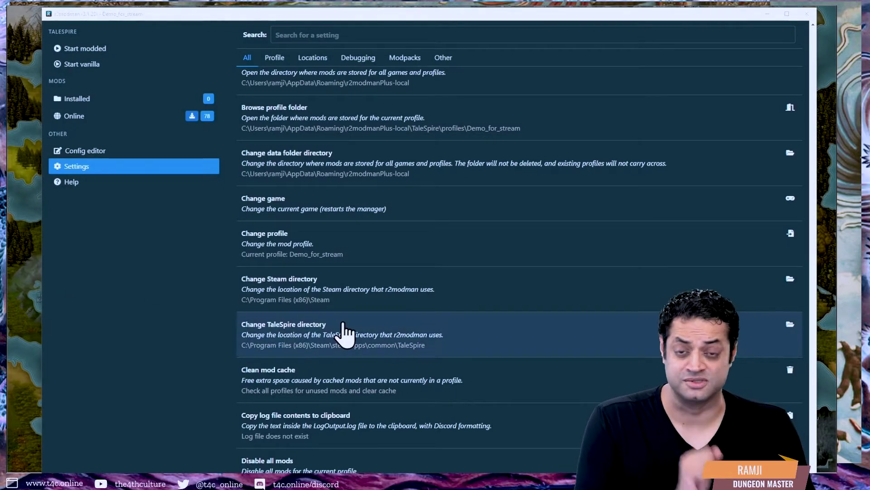
# Step: Download version 1.0.0 of the Mini_Tarrasque mod with its dependencies, and check the profile's list of installed mods
pyautogui.click(93, 101)
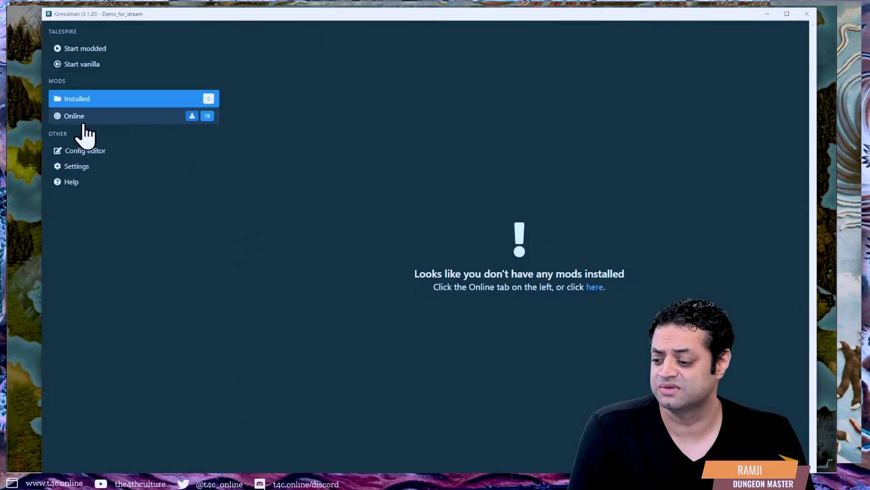
pyautogui.click(113, 117)
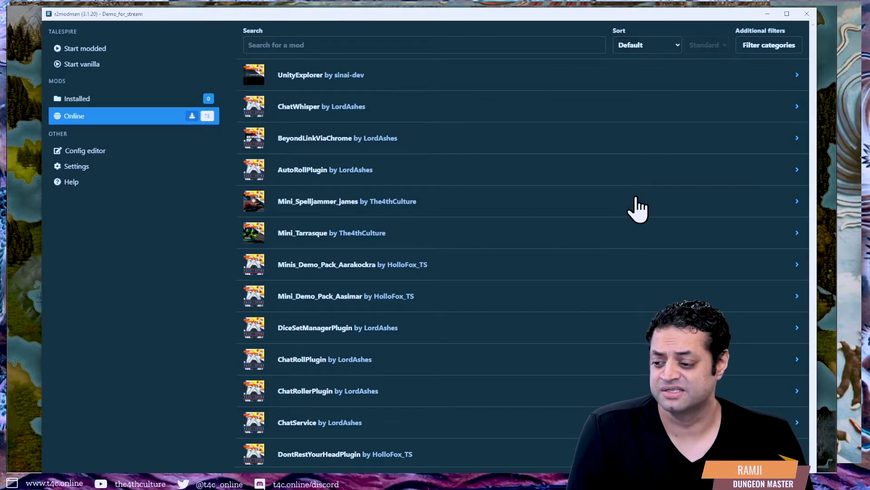
pyautogui.click(639, 236)
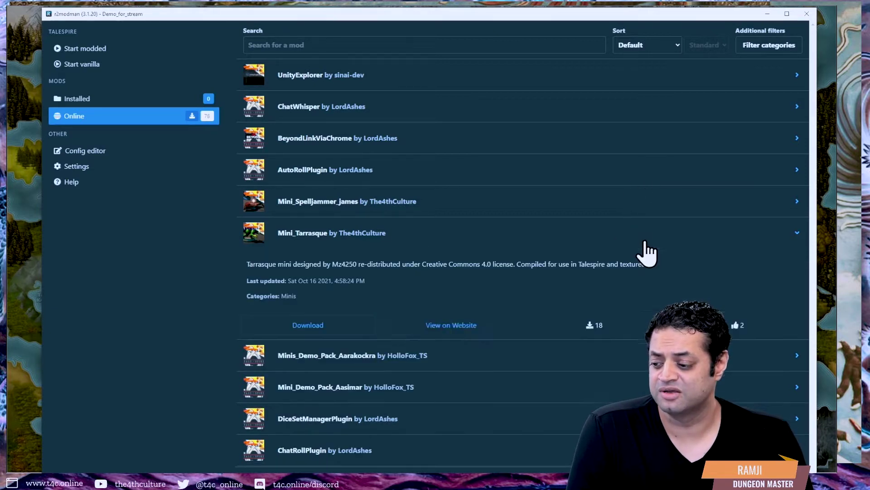
pyautogui.click(317, 327)
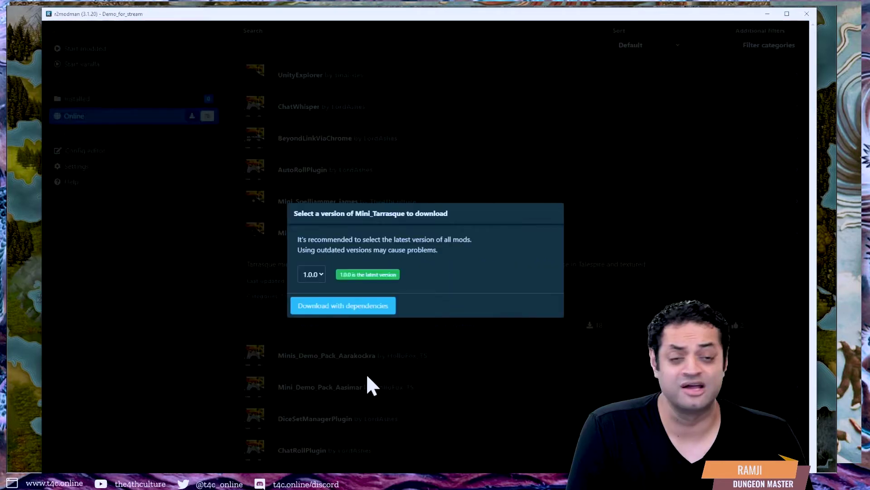
pyautogui.click(365, 307)
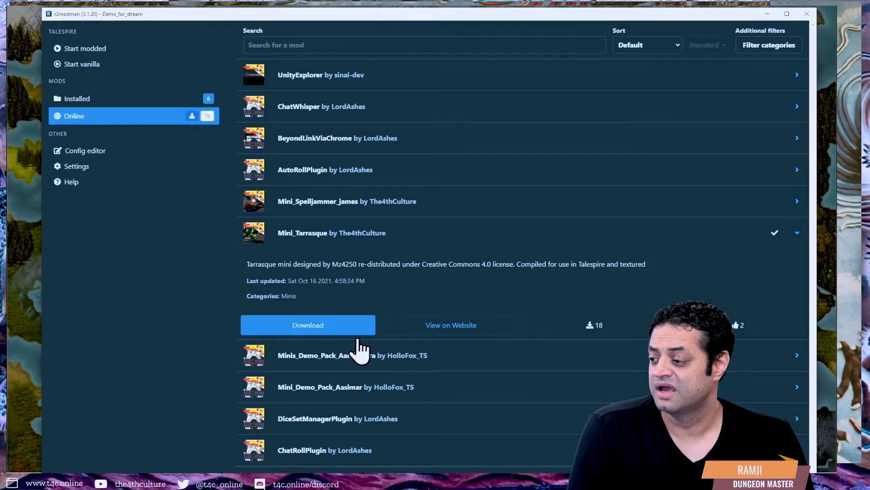
pyautogui.click(140, 98)
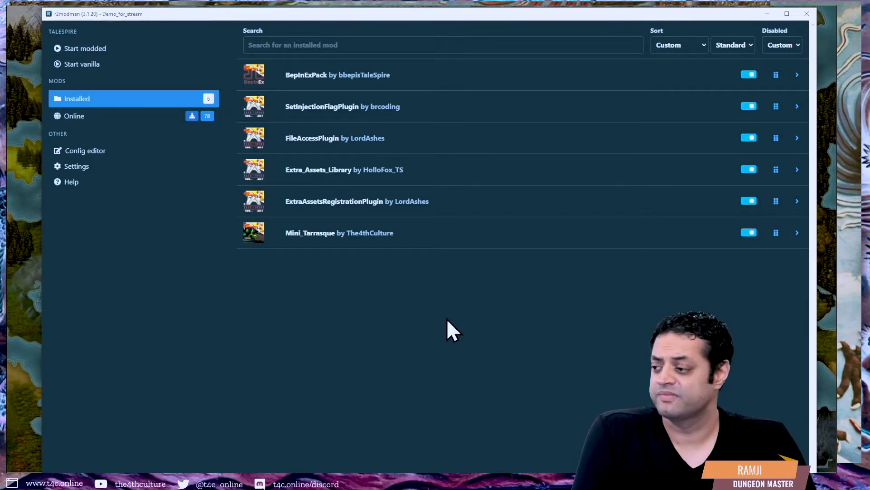
# Step: Start TaleSpire modded, enlarge the BepInEx console and examine its log for the plugin loading and Tarrasque asset registration entries
pyautogui.click(90, 49)
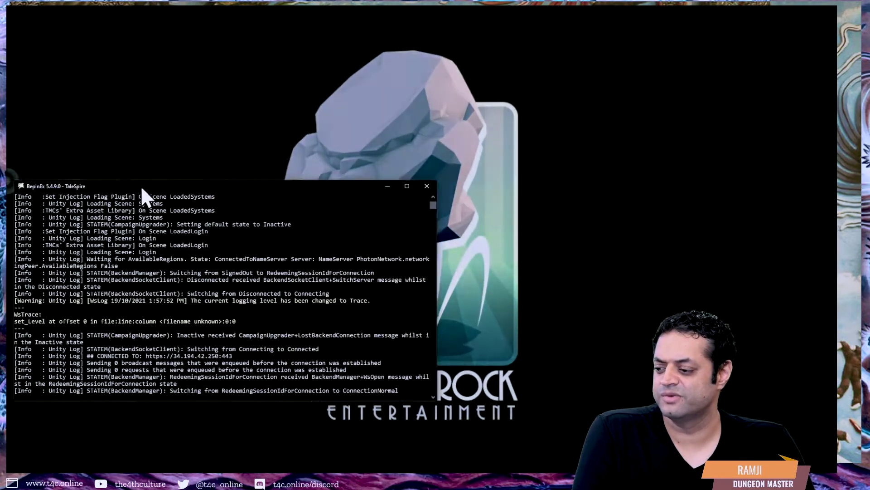
pyautogui.moveTo(167, 180); pyautogui.dragTo(397, 131)
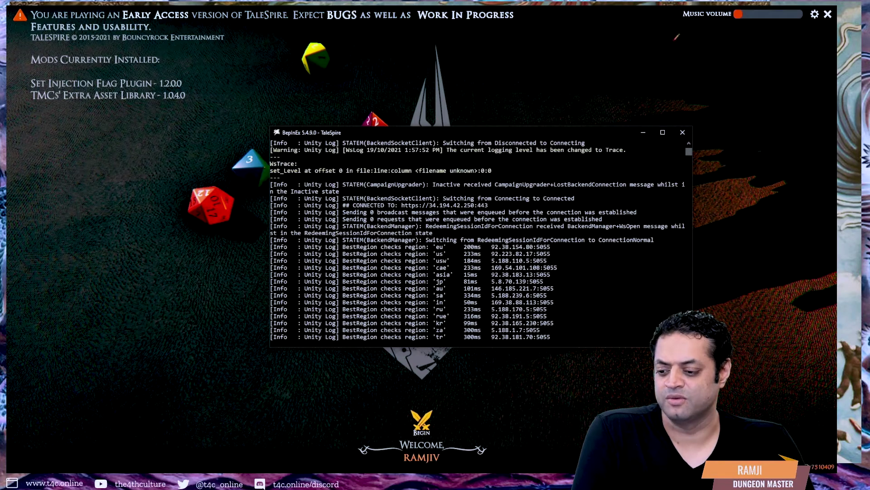
pyautogui.moveTo(692, 346); pyautogui.dragTo(828, 416)
pyautogui.scroll(11, 458, 249)
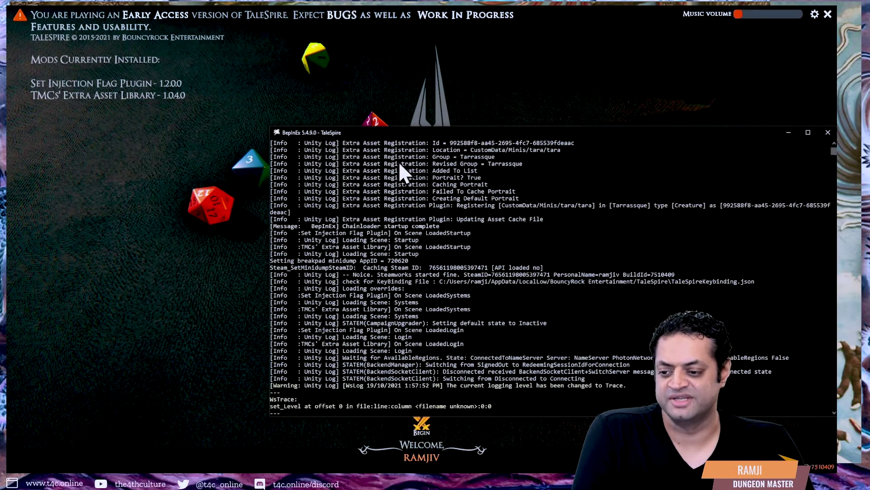
pyautogui.scroll(4, 588, 258)
pyautogui.scroll(1, 585, 260)
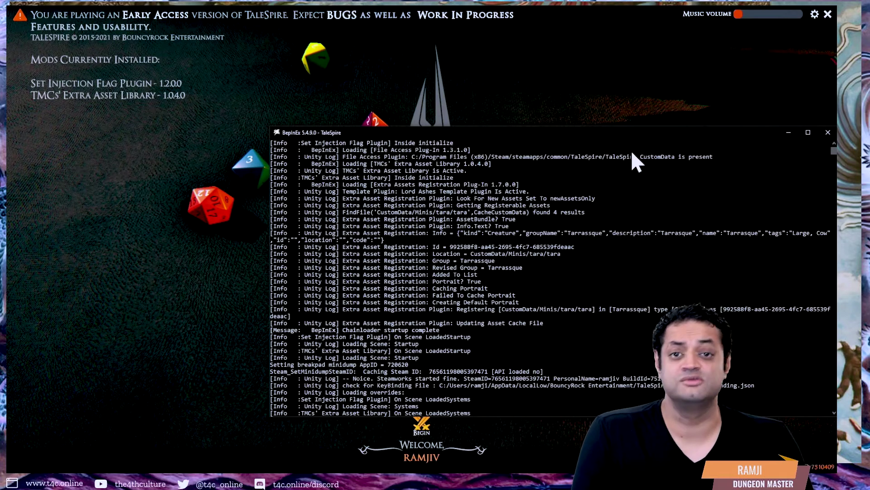
pyautogui.moveTo(622, 138); pyautogui.dragTo(581, 143)
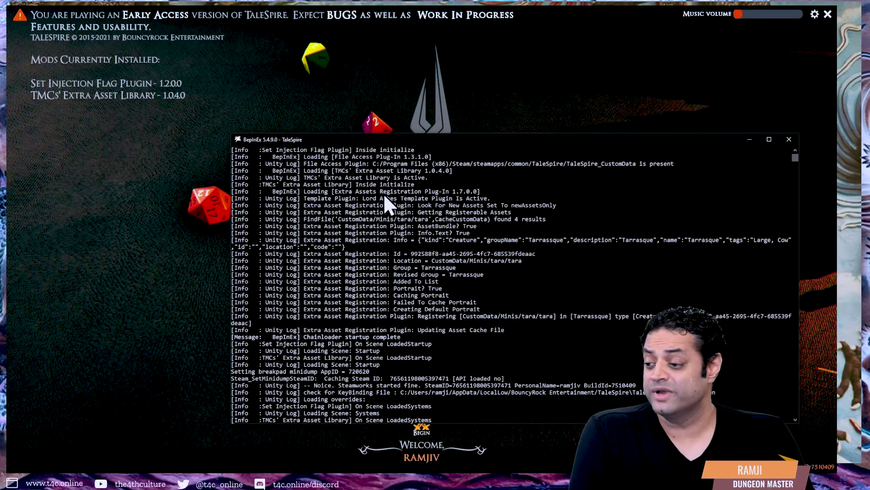
# Step: Enter the TaleSpire board and place the Tarrasque mini from the Tarrassque creature group on the empty ground
pyautogui.click(438, 130)
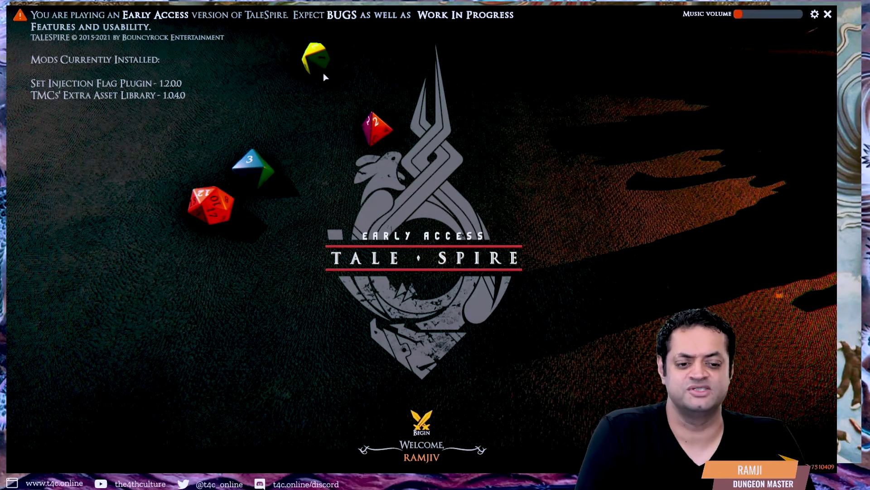
pyautogui.click(422, 423)
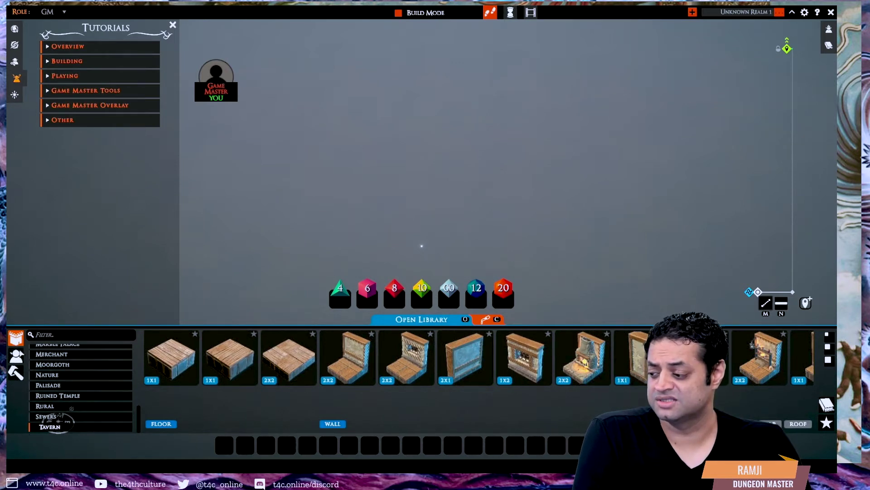
pyautogui.click(16, 355)
pyautogui.click(75, 418)
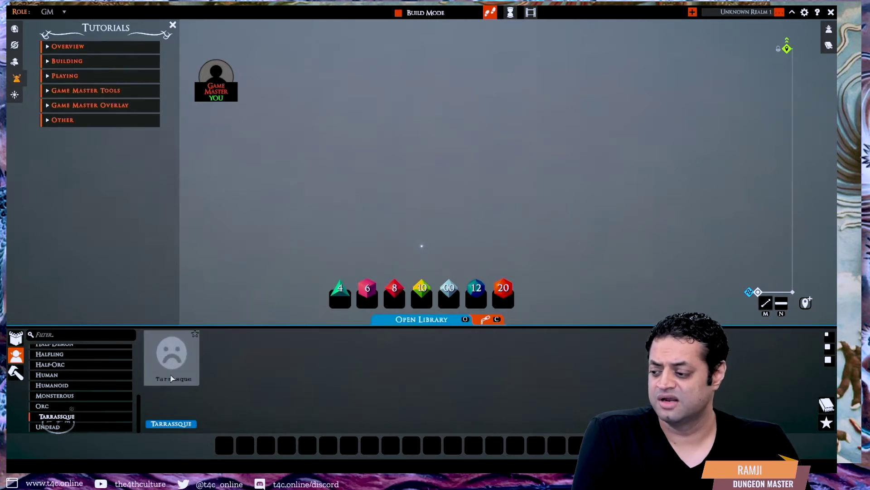
pyautogui.moveTo(184, 371); pyautogui.dragTo(456, 190)
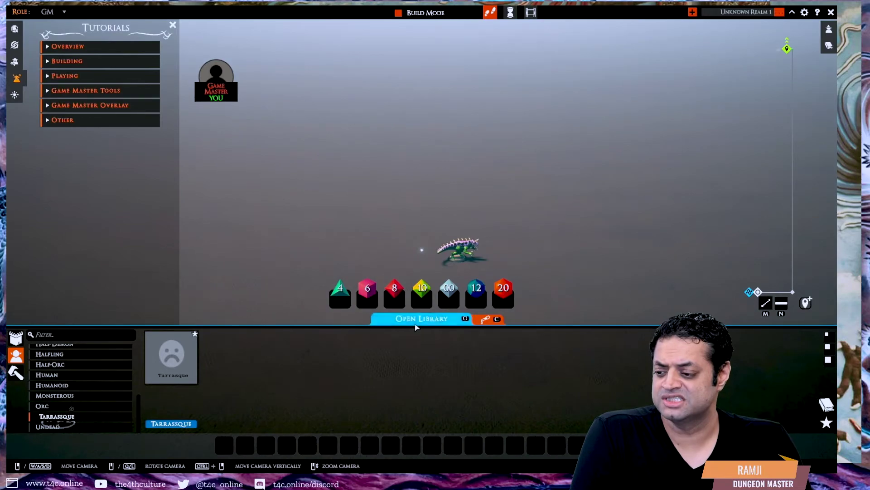
# Step: Hide the asset library, examine the placed Tarrasque mini from several angles, and reopen the library's creature groups
pyautogui.click(459, 320)
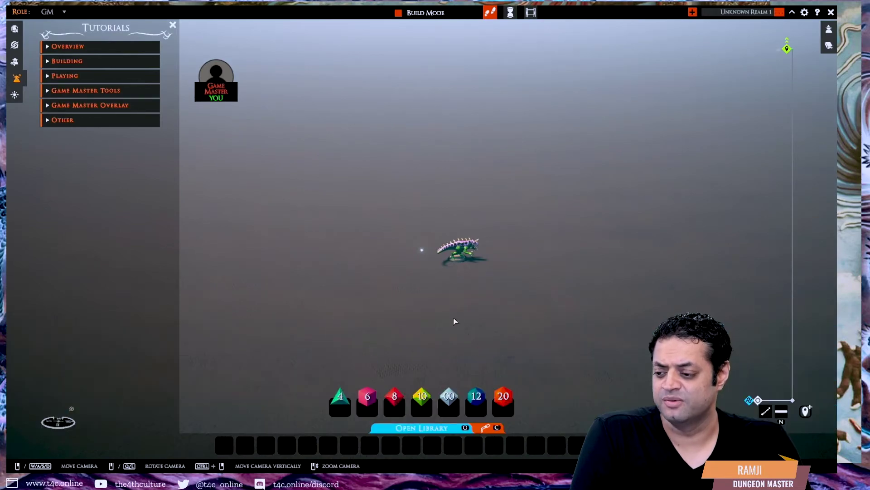
pyautogui.scroll(5, 459, 322)
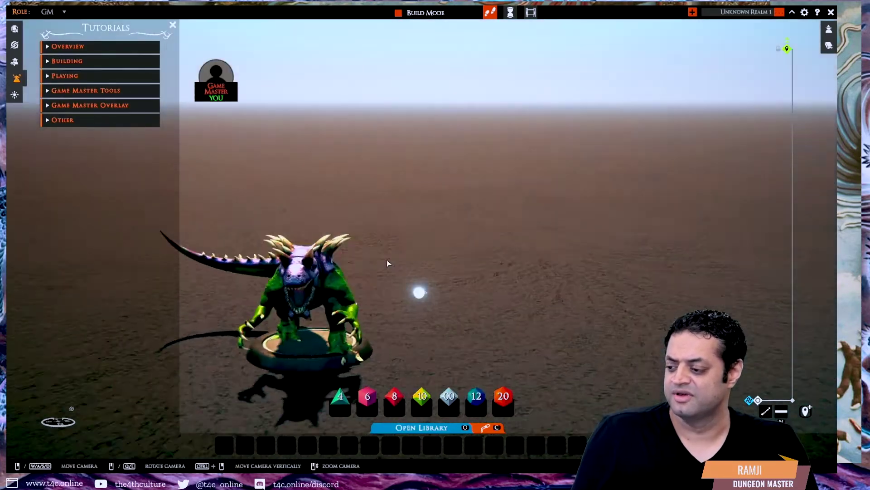
pyautogui.moveTo(408, 268); pyautogui.dragTo(458, 233)
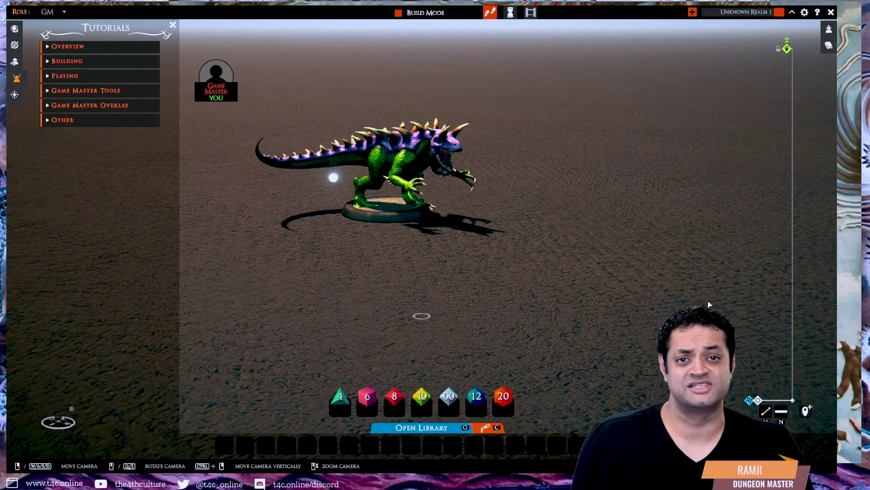
pyautogui.moveTo(507, 180); pyautogui.dragTo(327, 202)
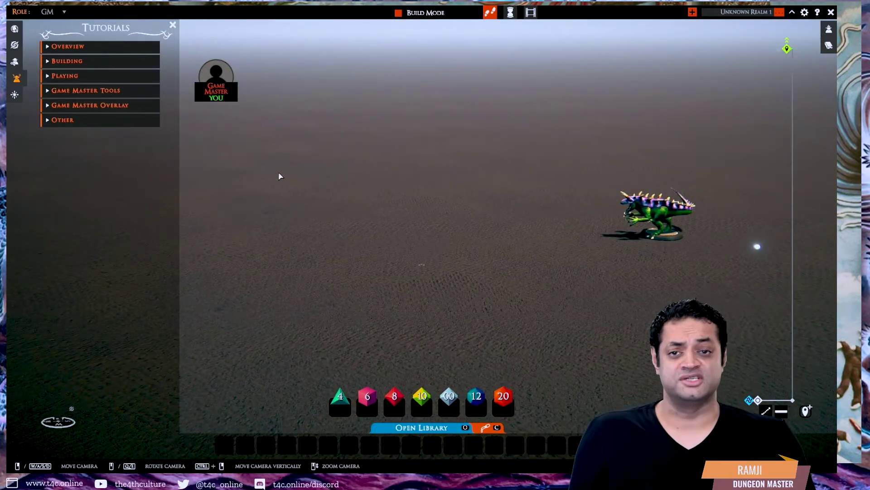
pyautogui.click(399, 427)
pyautogui.scroll(5, 60, 351)
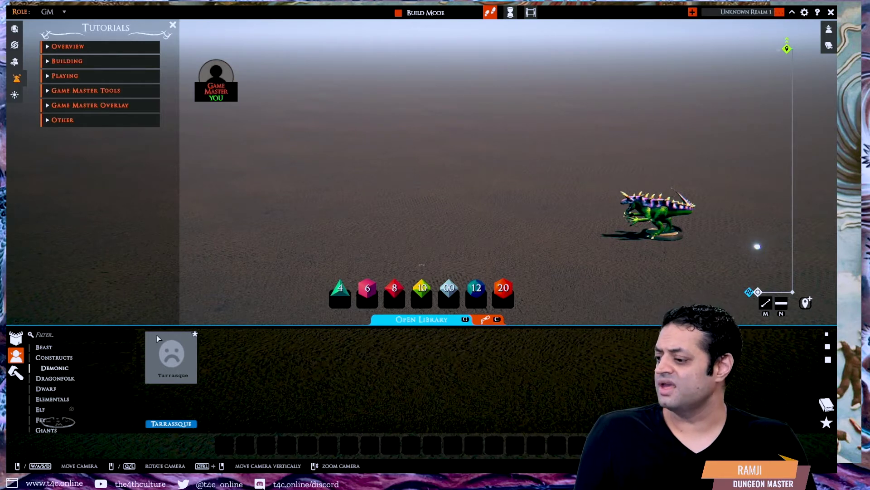
# Step: Switch to r2modman and download the Mini_Spelljammer_james mod with its dependencies from the online mods
pyautogui.hotkey('alt', 'Tab')
pyautogui.click(524, 158)
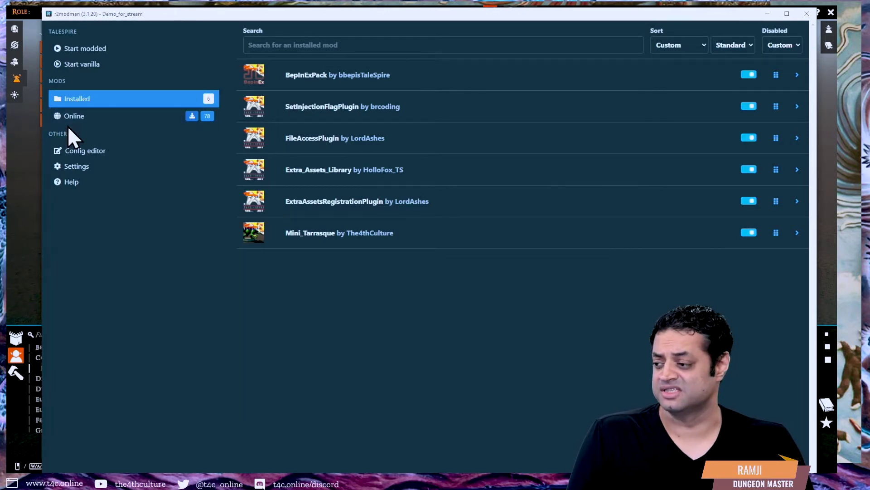
pyautogui.click(82, 118)
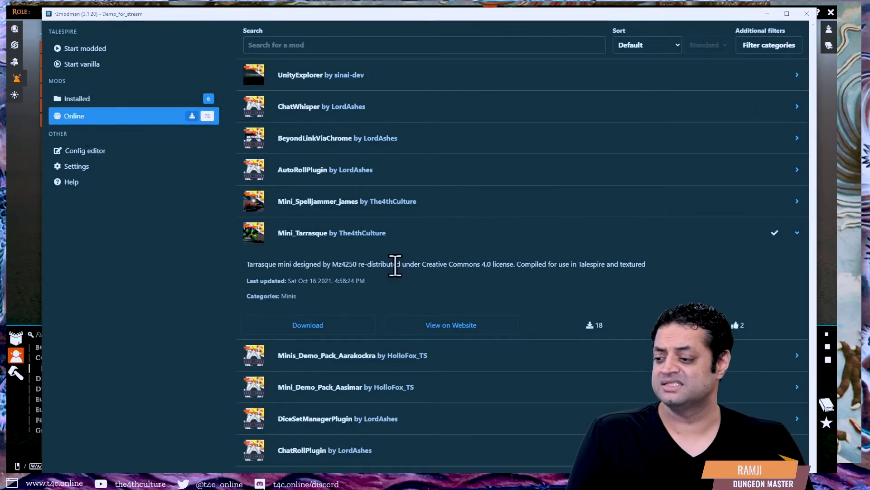
pyautogui.click(402, 241)
pyautogui.click(446, 211)
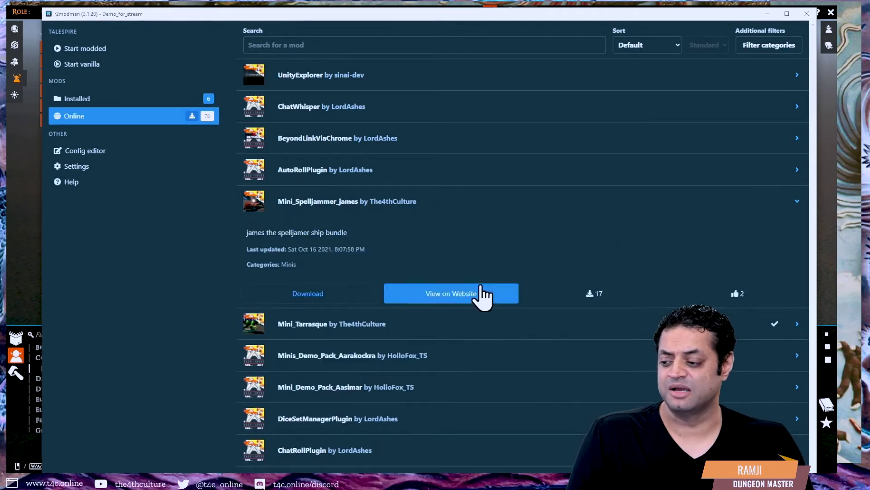
pyautogui.click(301, 294)
pyautogui.click(354, 305)
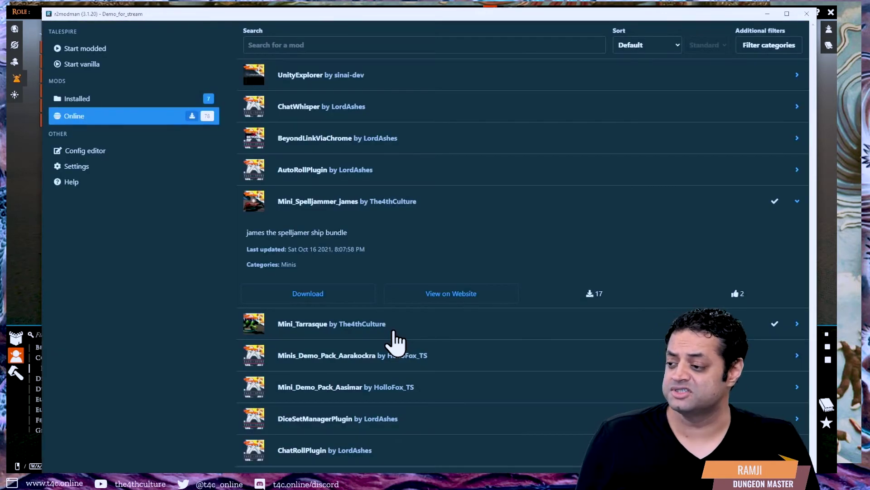
# Step: Switch back to TaleSpire and look through the creature groups for the newly downloaded Spelljammer mini
pyautogui.click(29, 242)
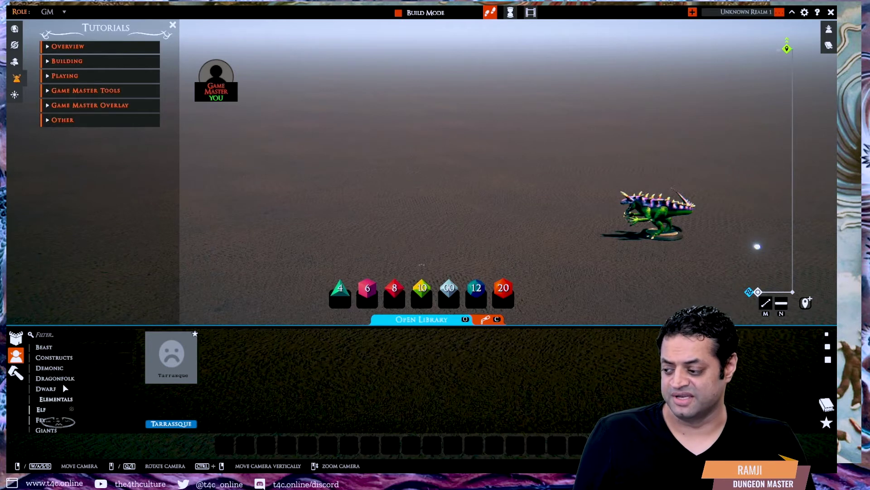
pyautogui.click(61, 353)
pyautogui.scroll(-3, 68, 369)
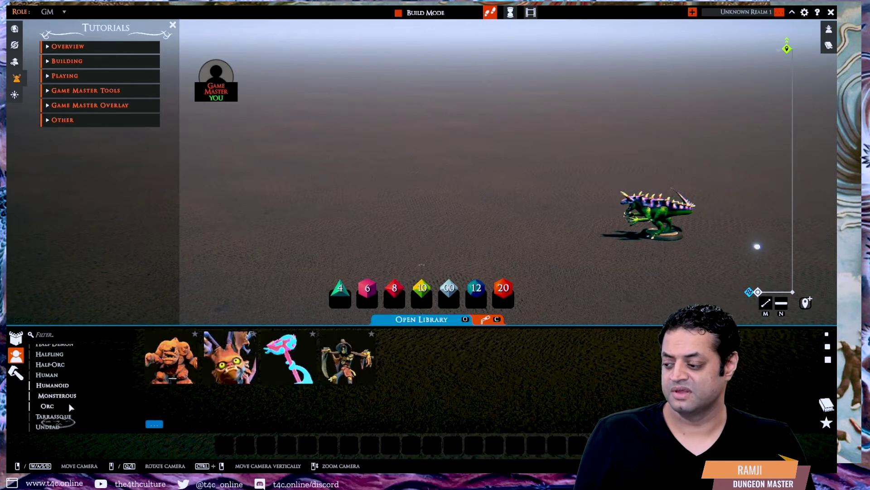
pyautogui.click(70, 418)
pyautogui.scroll(3, 70, 412)
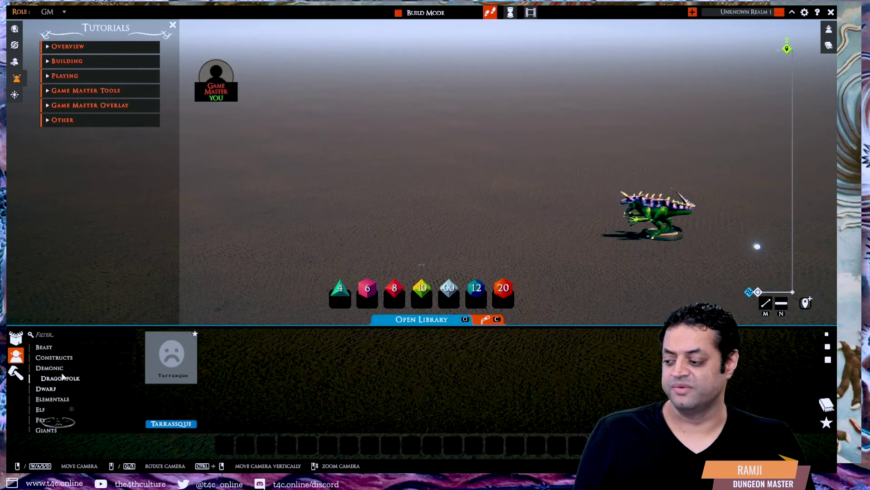
pyautogui.scroll(-3, 62, 376)
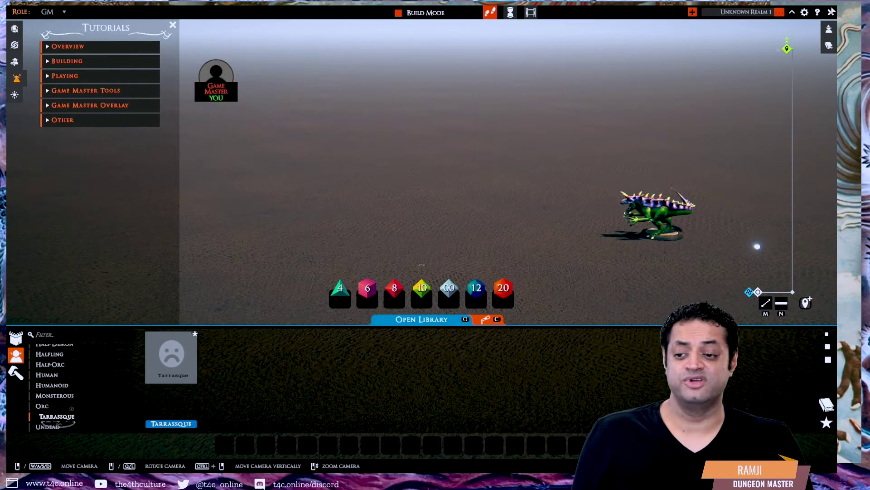
# Step: Quit TaleSpire and confirm the exit
pyautogui.click(831, 11)
pyautogui.click(420, 239)
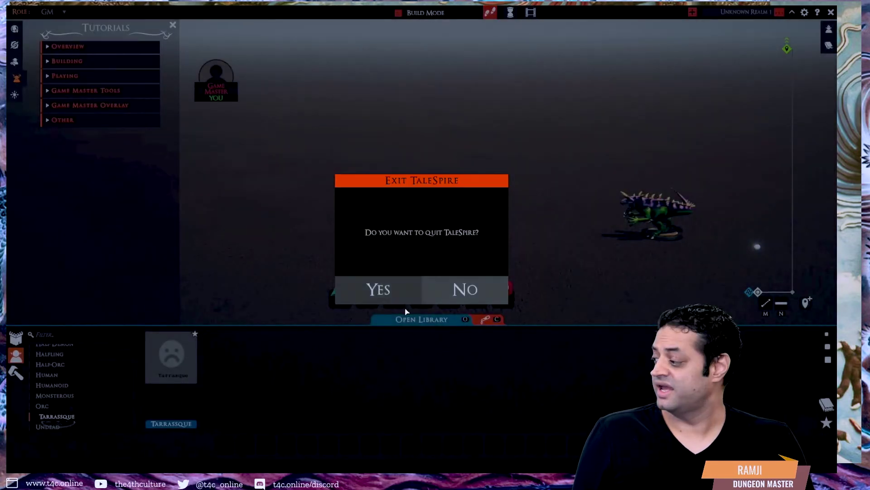
pyautogui.click(388, 298)
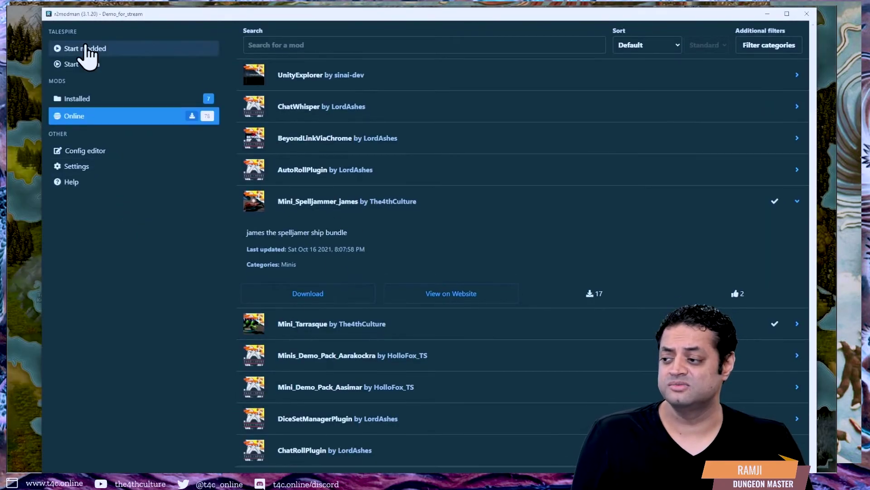
# Step: Check the profile's installed mods, and download the Minis_Demo_Pack_Aarakockra mod with its dependencies from the online mods
pyautogui.click(108, 98)
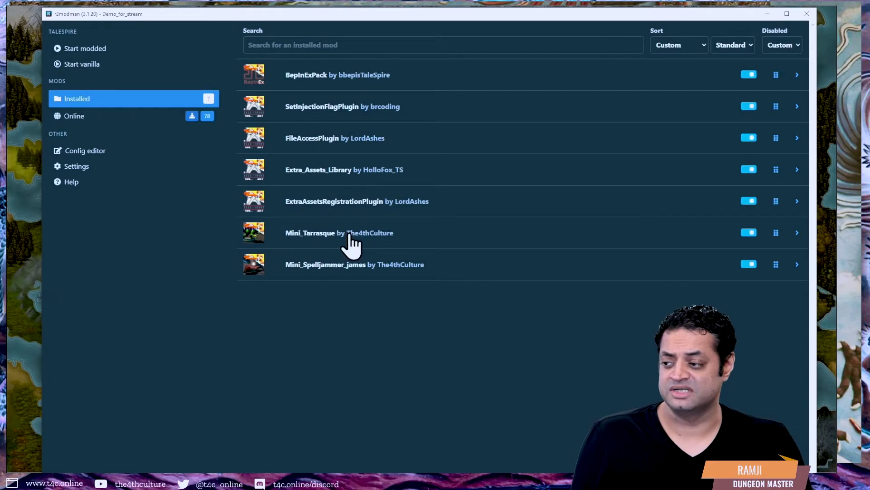
pyautogui.click(108, 116)
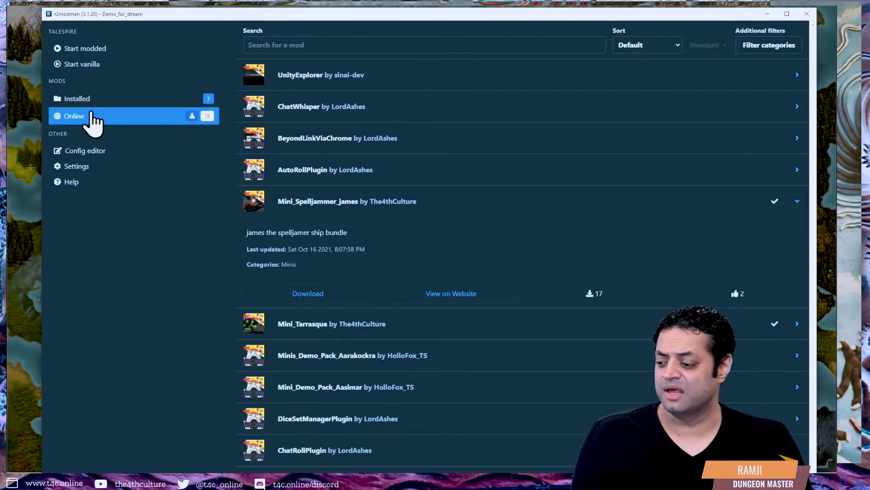
pyautogui.scroll(-3, 435, 236)
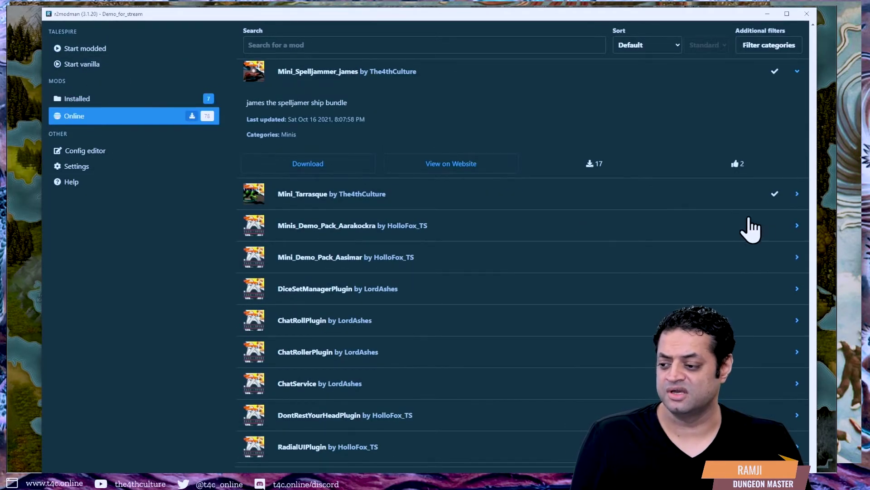
pyautogui.click(680, 234)
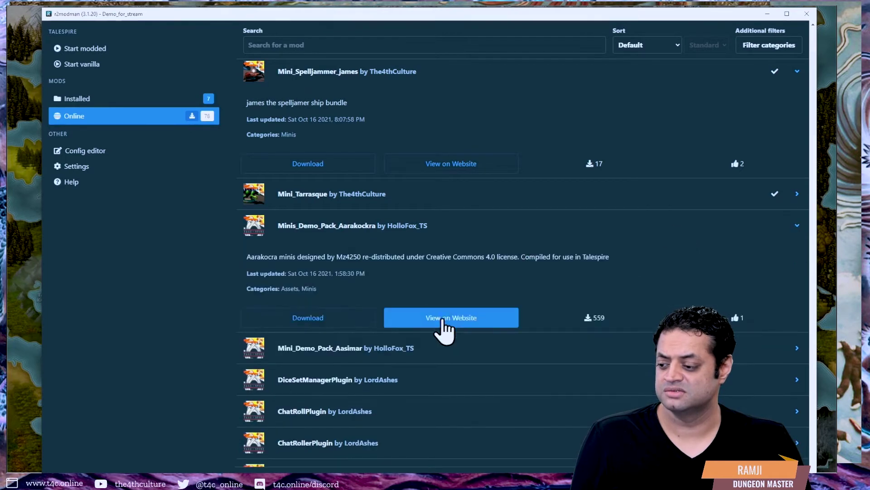
pyautogui.click(340, 326)
pyautogui.click(340, 312)
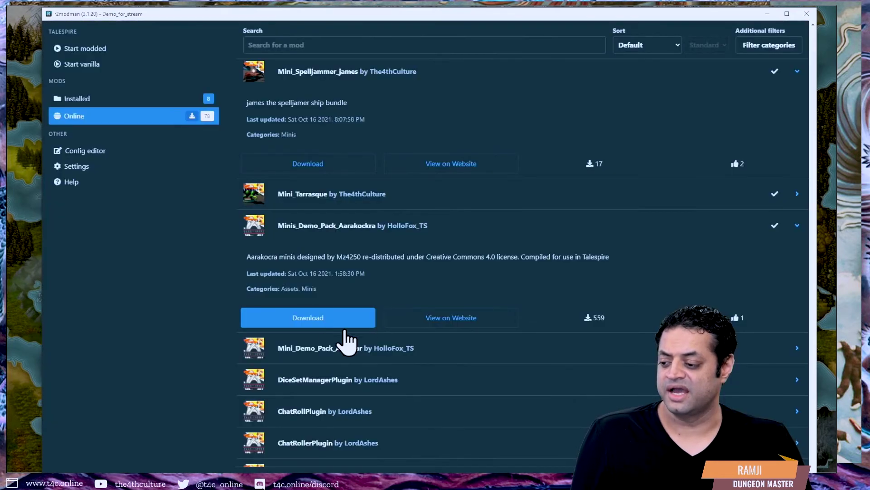
# Step: Download the Mini_Demo_Pack_Aasimar mod with its dependencies, and check the profile's installed mods
pyautogui.click(293, 442)
pyautogui.click(368, 312)
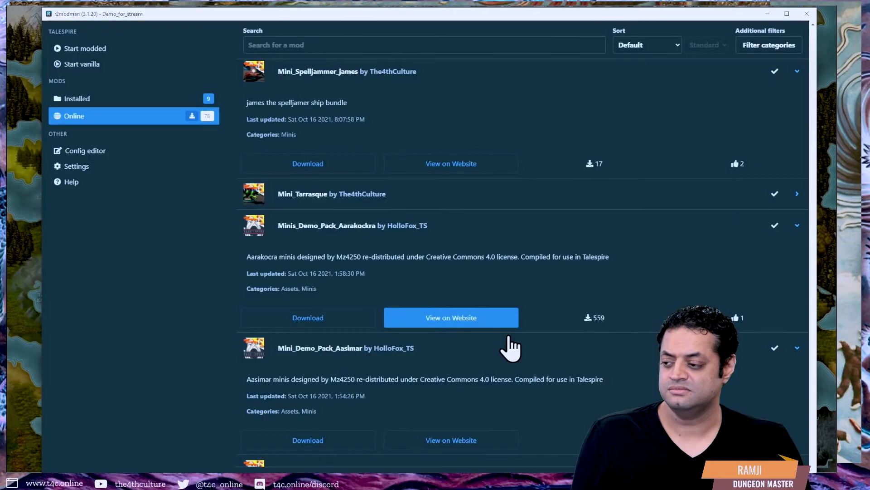
pyautogui.click(93, 100)
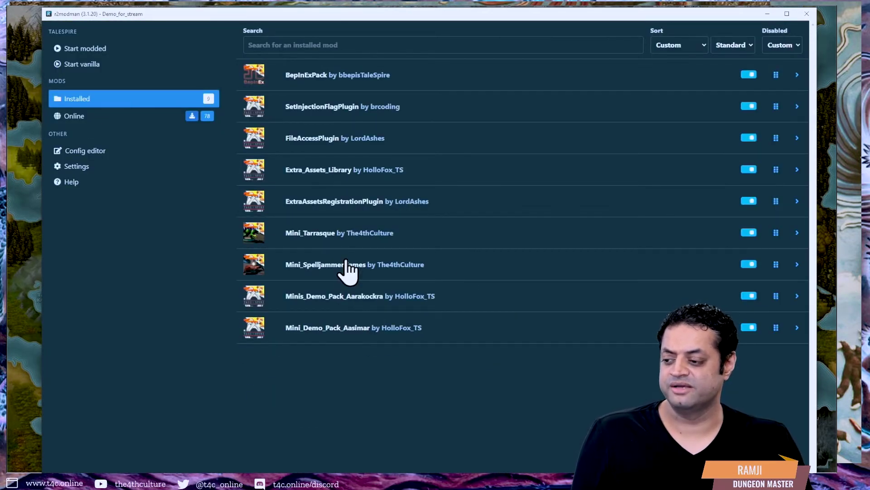
# Step: Launch the modded TaleSpire and start playing the FNFO campaign
pyautogui.click(131, 52)
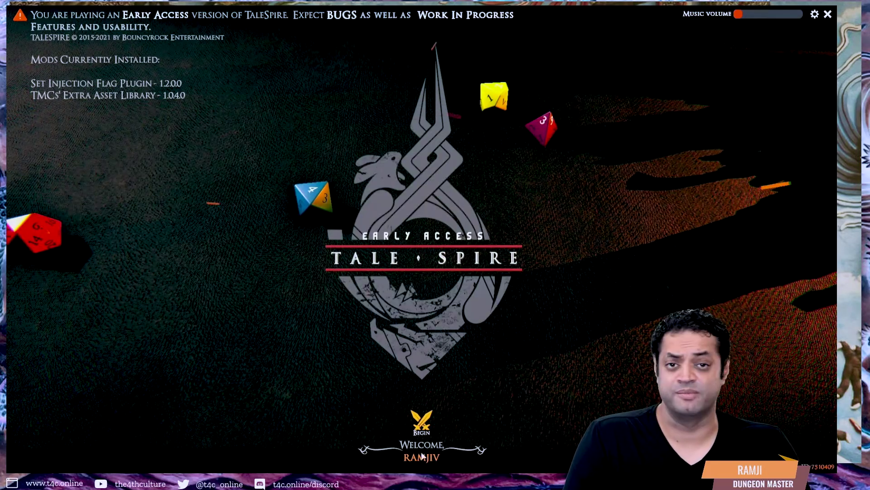
pyautogui.click(422, 429)
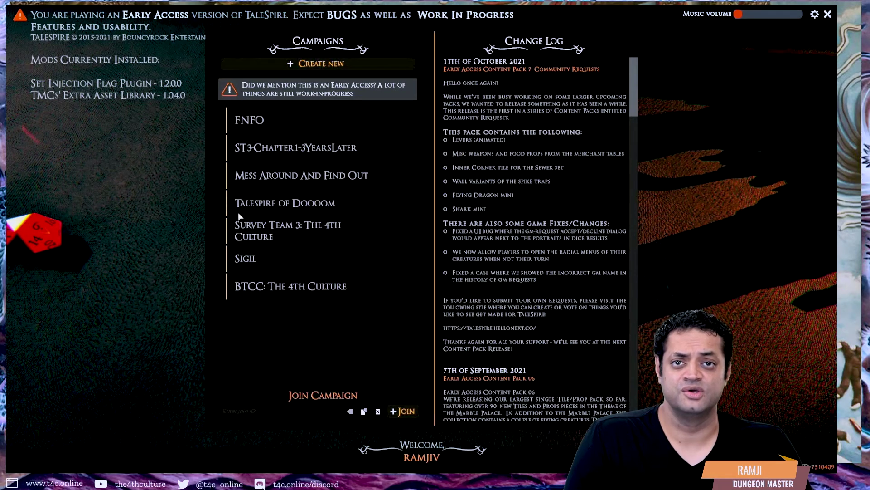
pyautogui.click(260, 123)
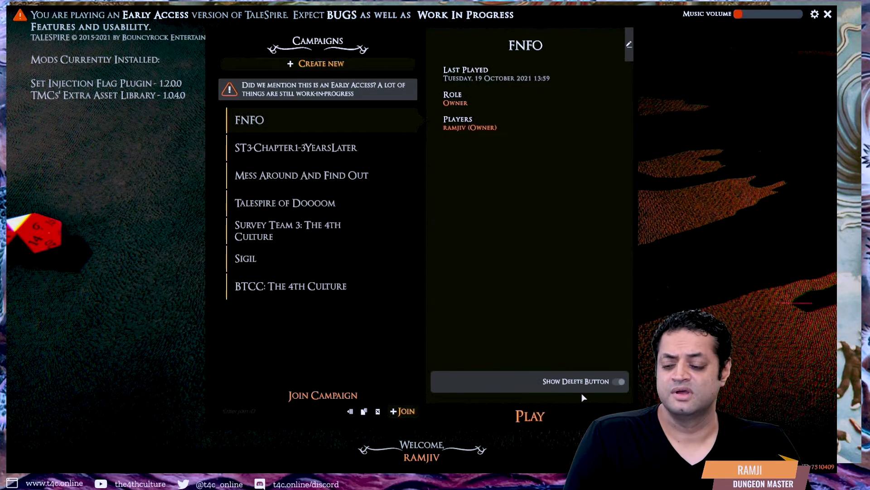
pyautogui.click(526, 416)
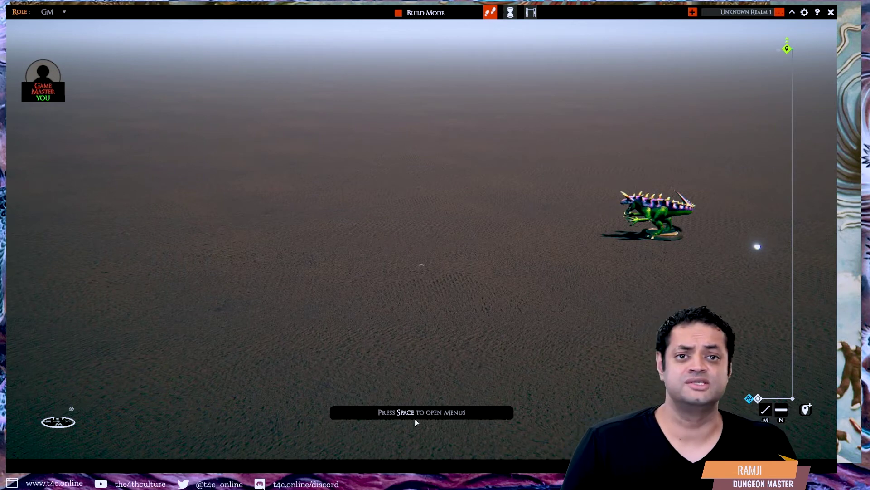
# Step: Open the asset library and show the creatures in the Custom Content group
pyautogui.press('space')
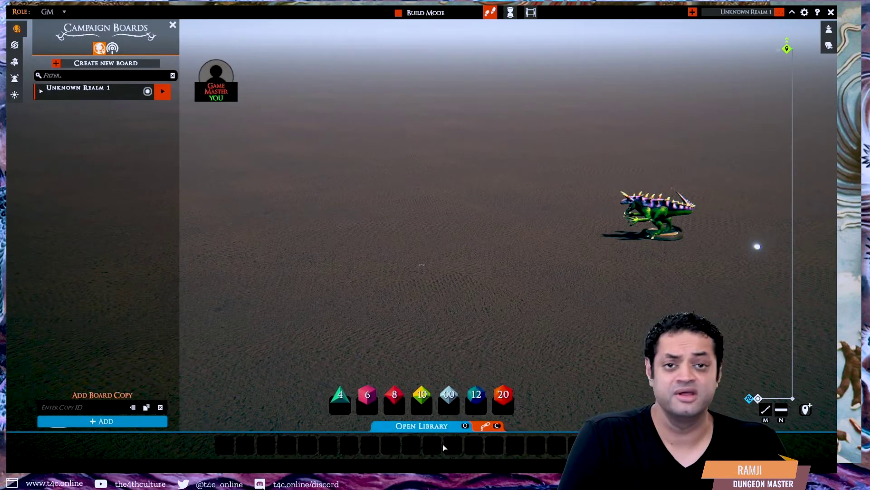
pyautogui.click(426, 430)
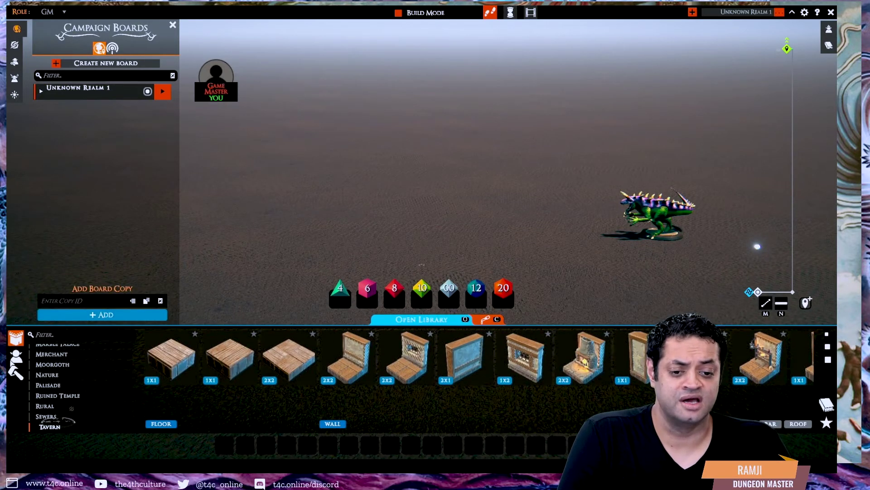
pyautogui.click(15, 357)
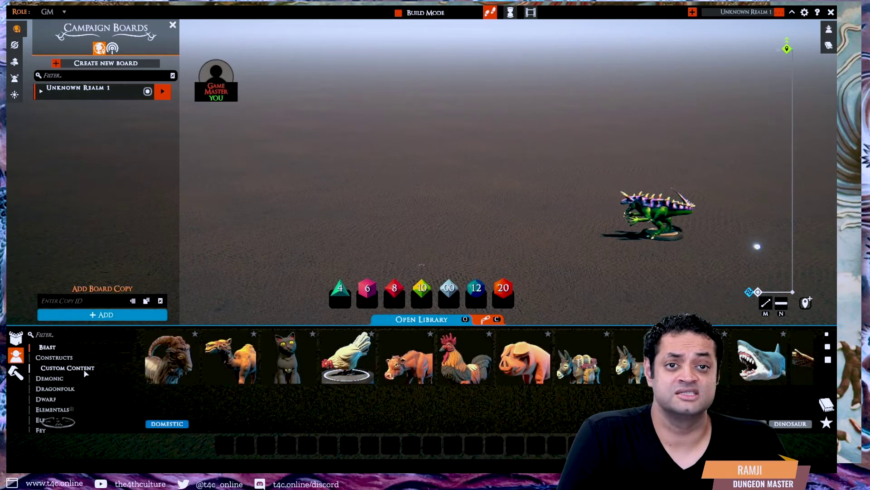
pyautogui.click(68, 368)
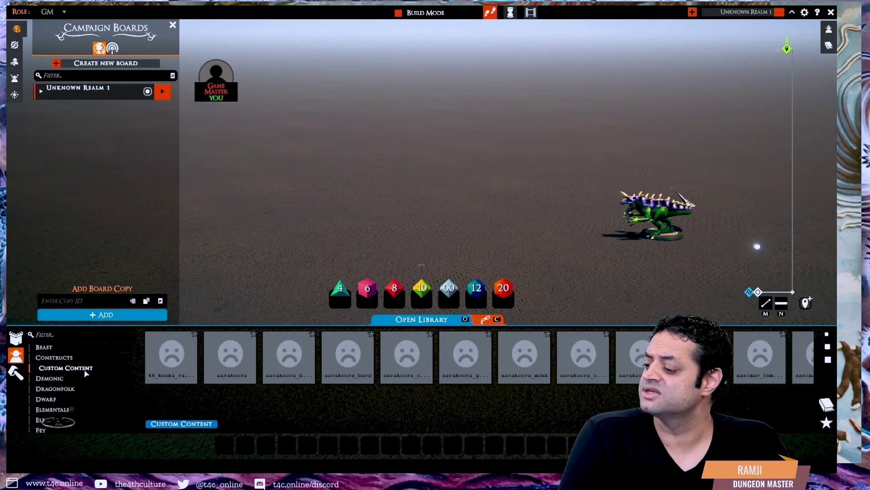
# Step: Place four aarakocra and aasimar minis from the custom content in a row on the board, away from the Tarrasque
pyautogui.scroll(-3, 190, 370)
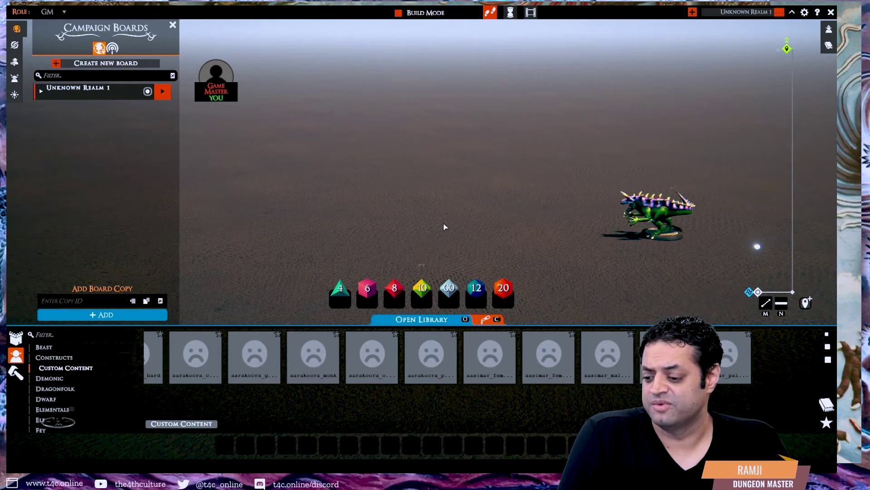
pyautogui.click(607, 358)
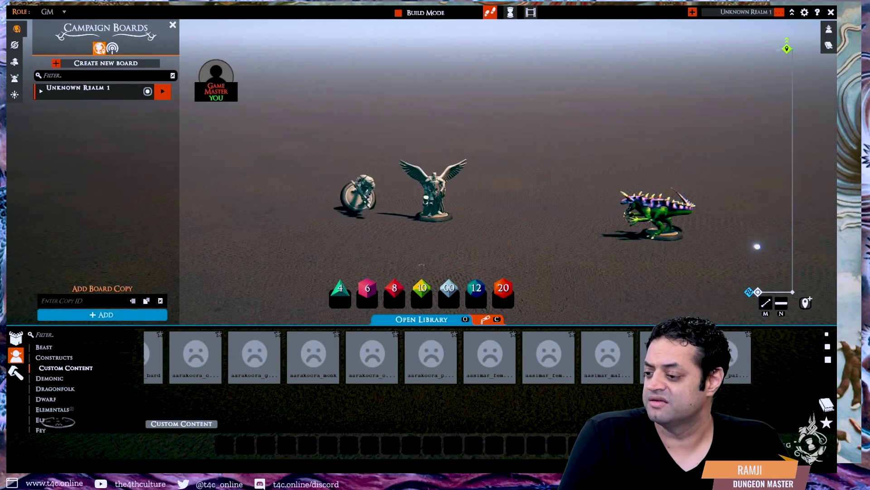
pyautogui.click(247, 381)
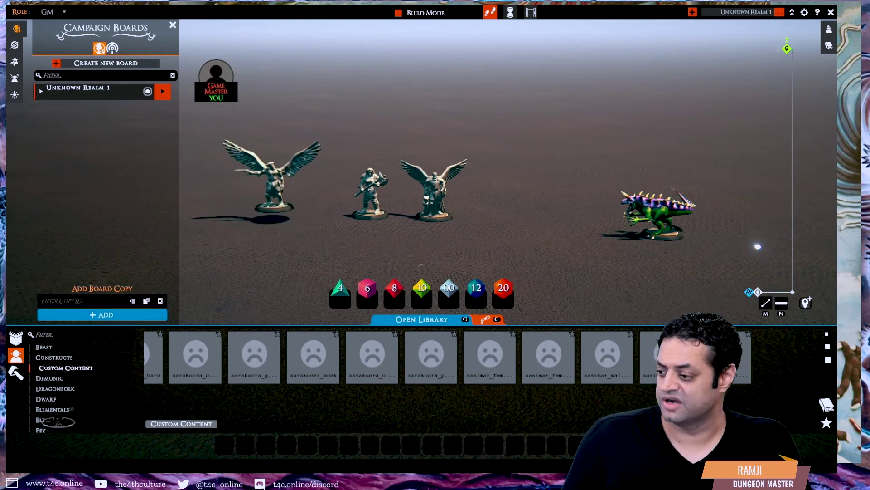
pyautogui.click(272, 213)
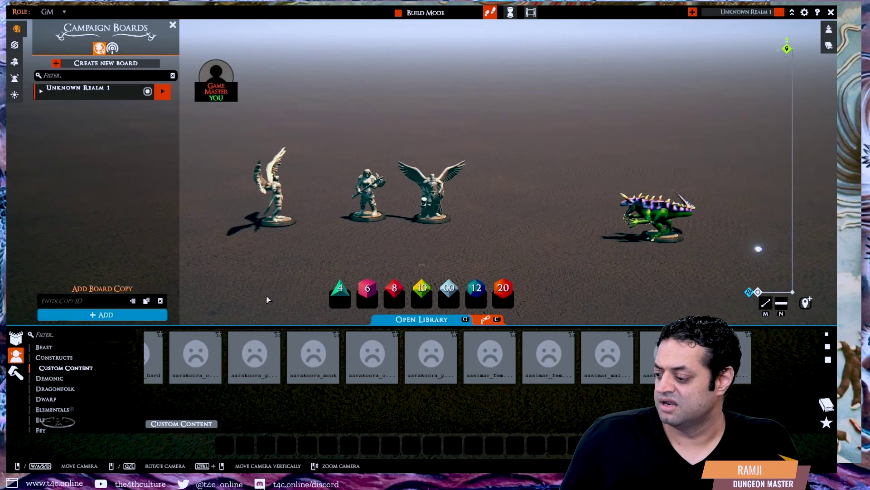
pyautogui.click(254, 359)
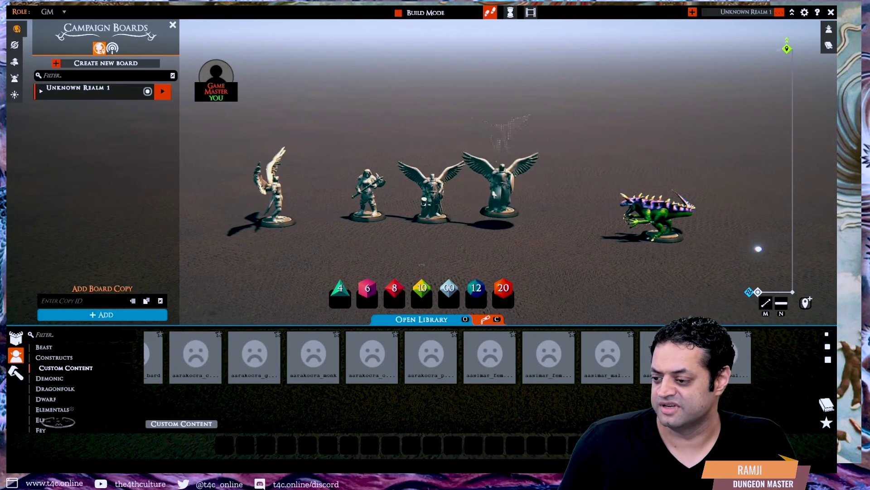
pyautogui.click(504, 208)
# Step: Inspect the placed minis up close, and place the James ship from the SpellJammer creature group on the board
pyautogui.scroll(3, 521, 218)
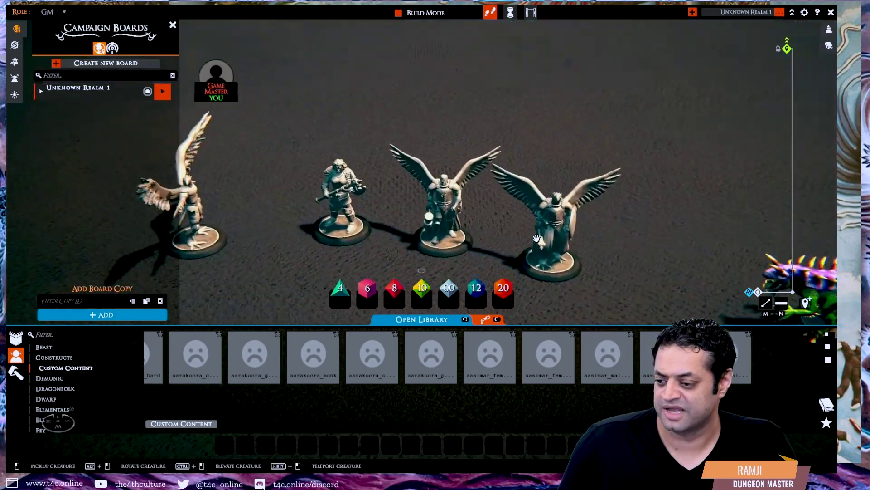
pyautogui.scroll(5, 426, 194)
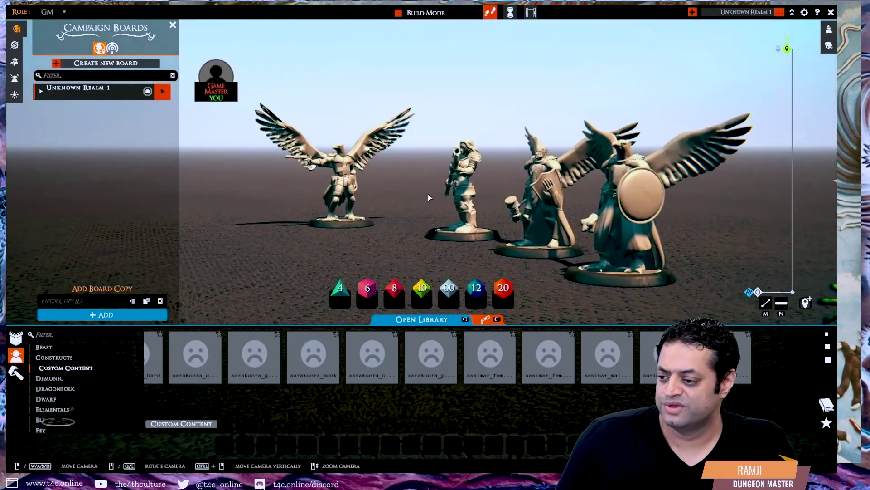
pyautogui.moveTo(430, 197); pyautogui.dragTo(648, 189)
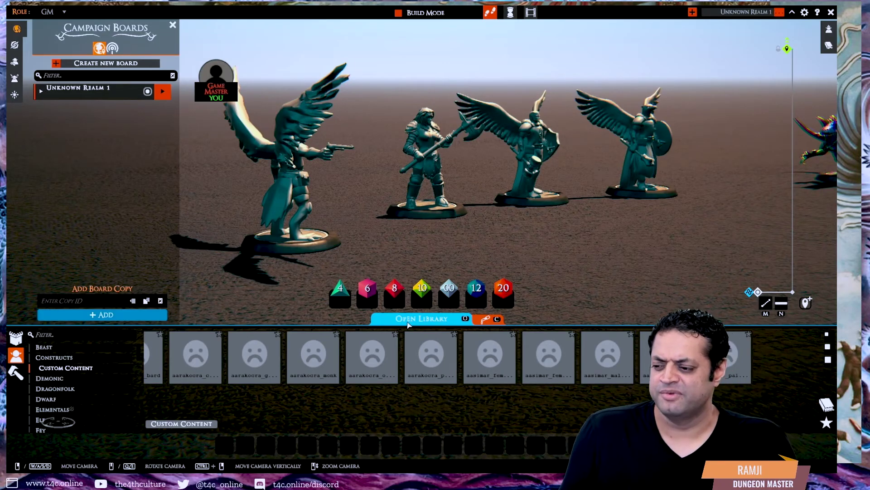
pyautogui.press('e')
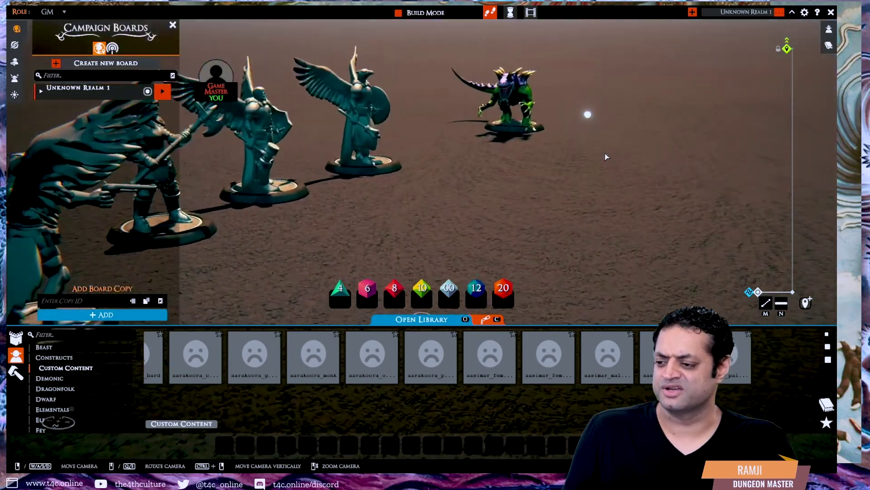
pyautogui.press('e')
pyautogui.scroll(-4, 70, 408)
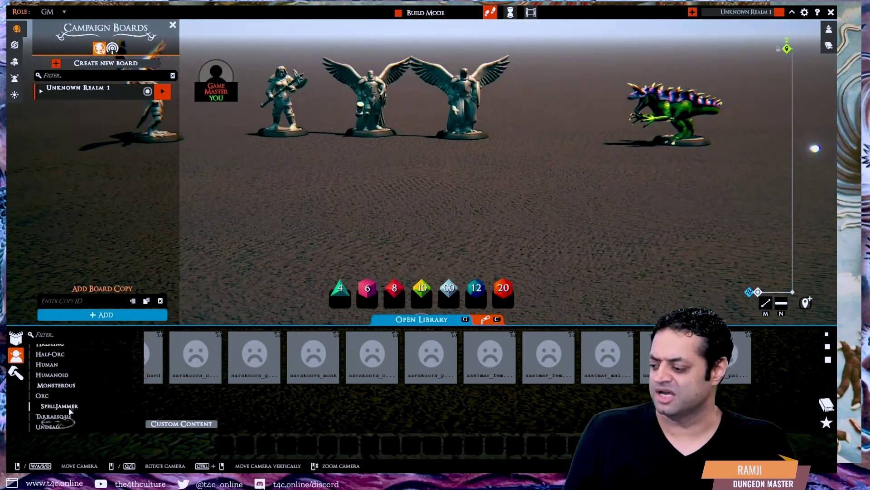
pyautogui.click(71, 407)
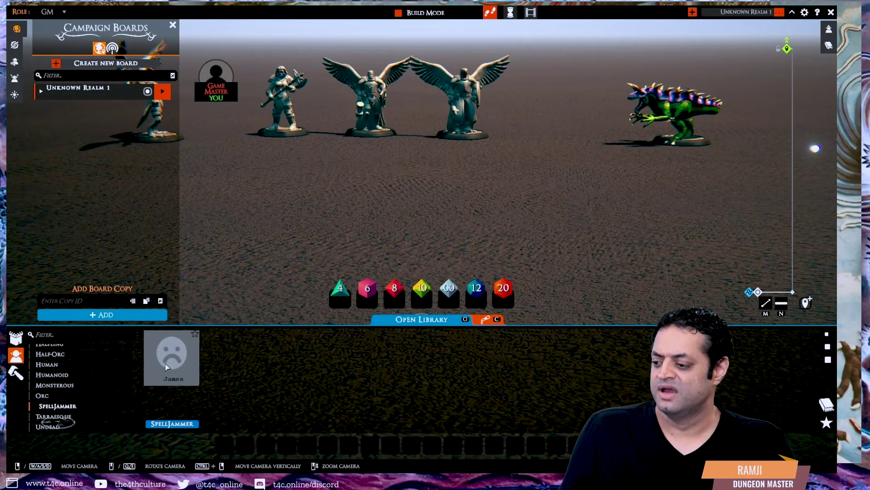
pyautogui.click(388, 177)
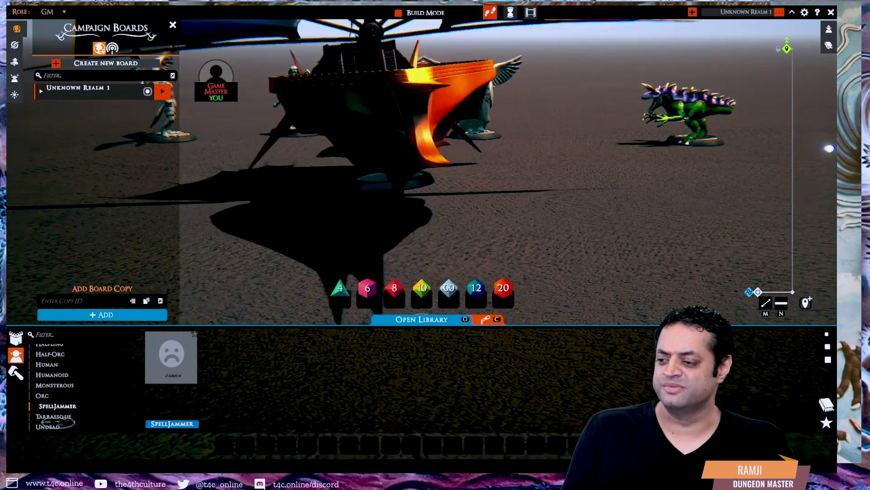
# Step: Set the foreground winged mini to fly and lift it onto the ship's deck, and move another winged mini to the row's end near the Tarrasque
pyautogui.scroll(-5, 334, 229)
pyautogui.press('e')
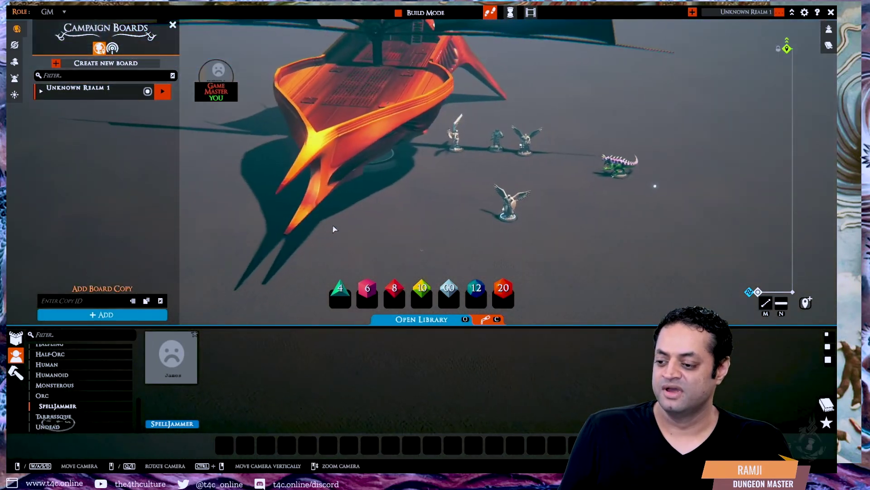
pyautogui.rightClick(510, 204)
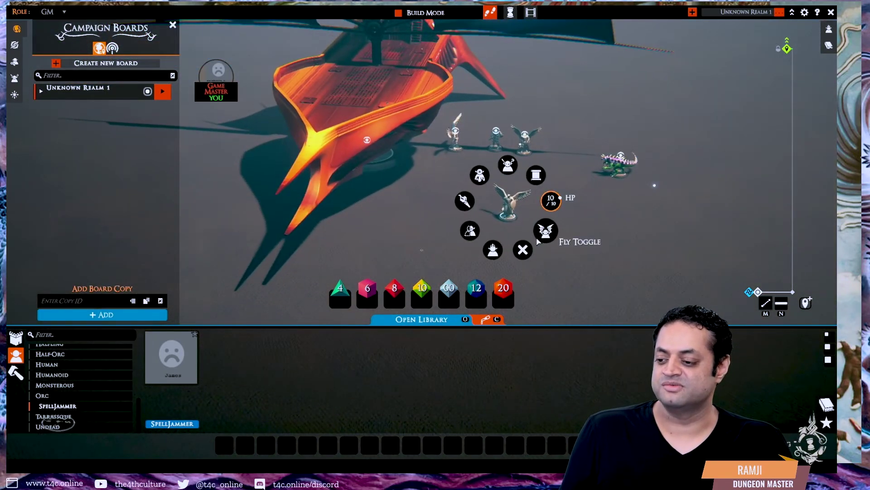
pyautogui.rightClick(512, 213)
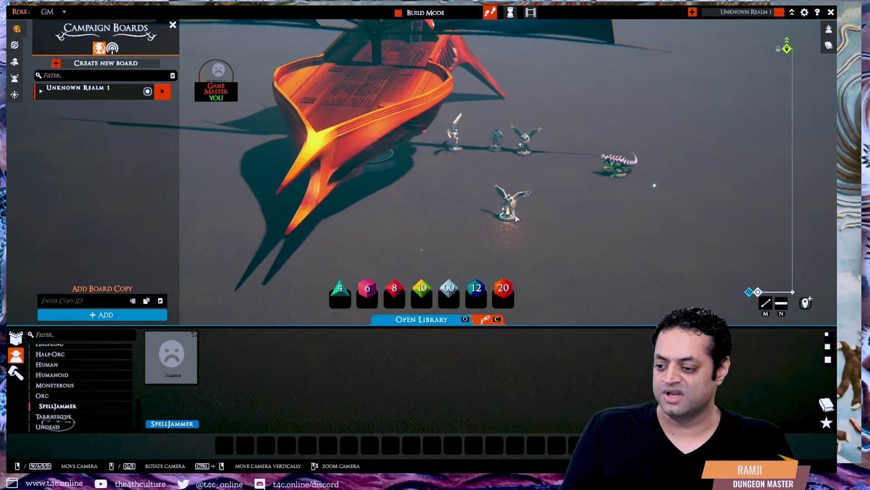
pyautogui.rightClick(516, 220)
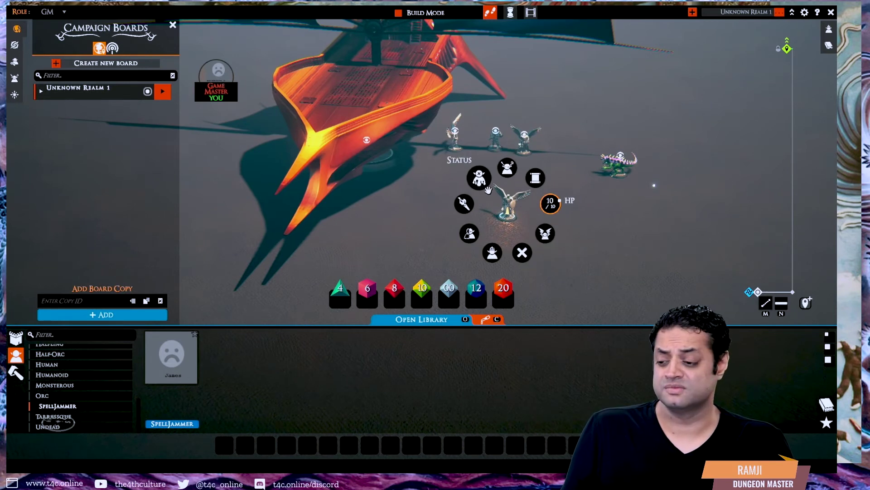
pyautogui.click(479, 178)
pyautogui.moveTo(512, 74); pyautogui.dragTo(383, 83)
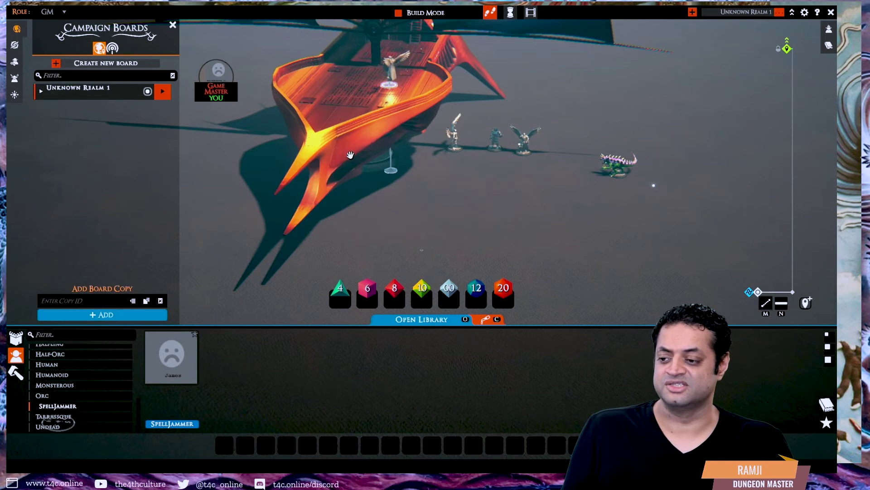
pyautogui.moveTo(538, 158); pyautogui.dragTo(563, 156)
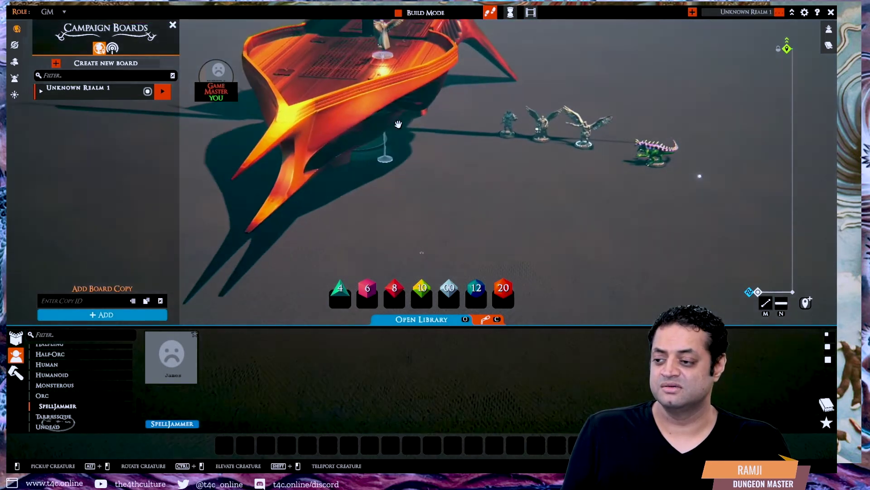
# Step: Raise the James ship into the air together with the winged mini standing on its deck
pyautogui.scroll(-5, 653, 185)
pyautogui.moveTo(446, 207); pyautogui.dragTo(434, 229)
pyautogui.moveTo(577, 319); pyautogui.dragTo(580, 148)
pyautogui.scroll(-5, 578, 205)
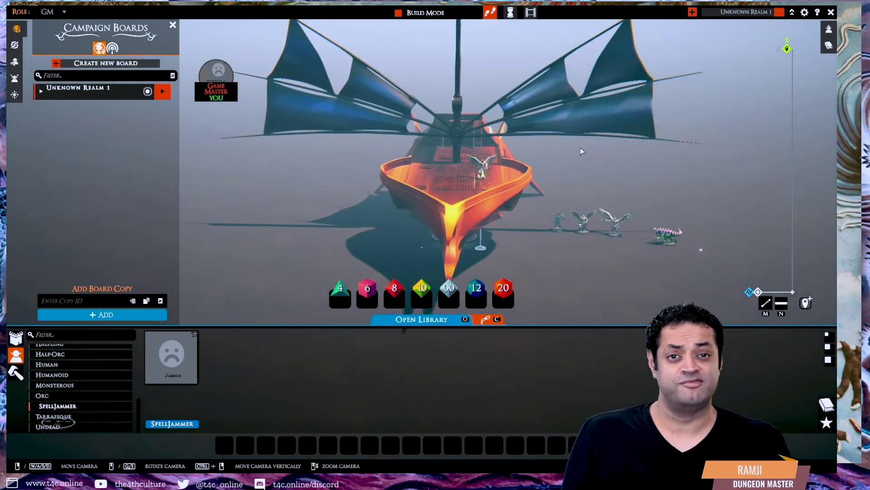
pyautogui.rightClick(481, 167)
pyautogui.click(493, 187)
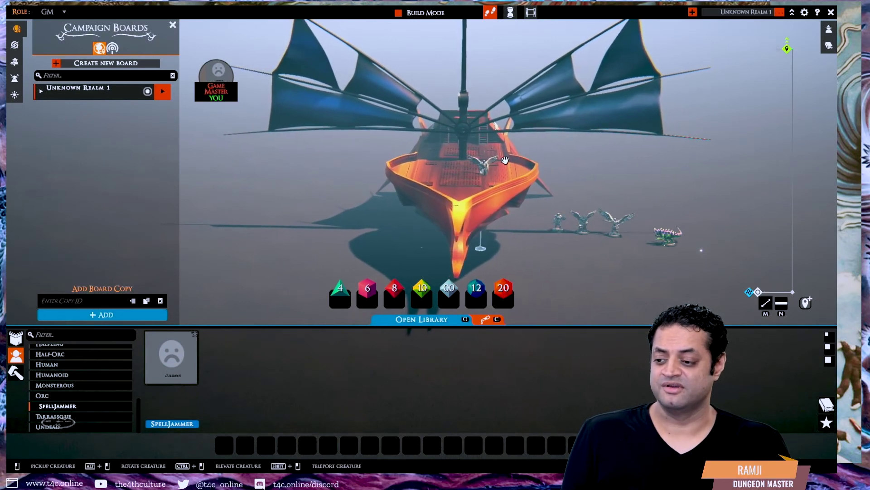
pyautogui.moveTo(499, 190); pyautogui.dragTo(599, 284)
pyautogui.scroll(3, 645, 118)
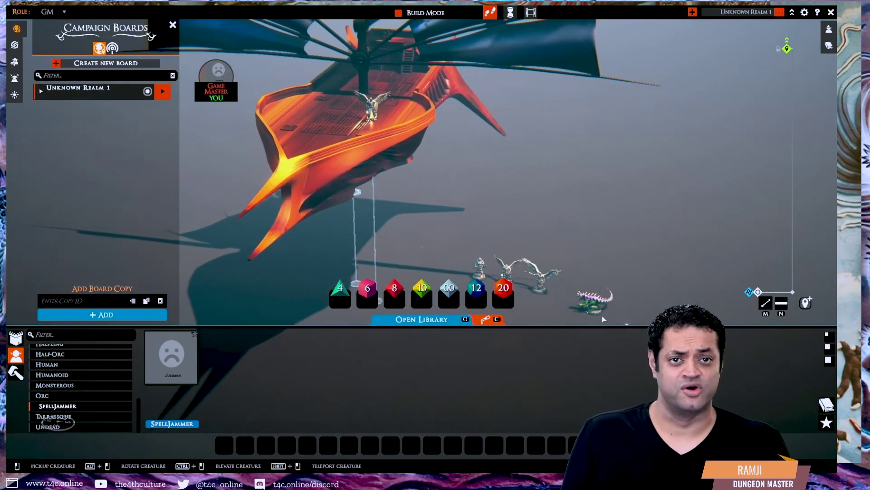